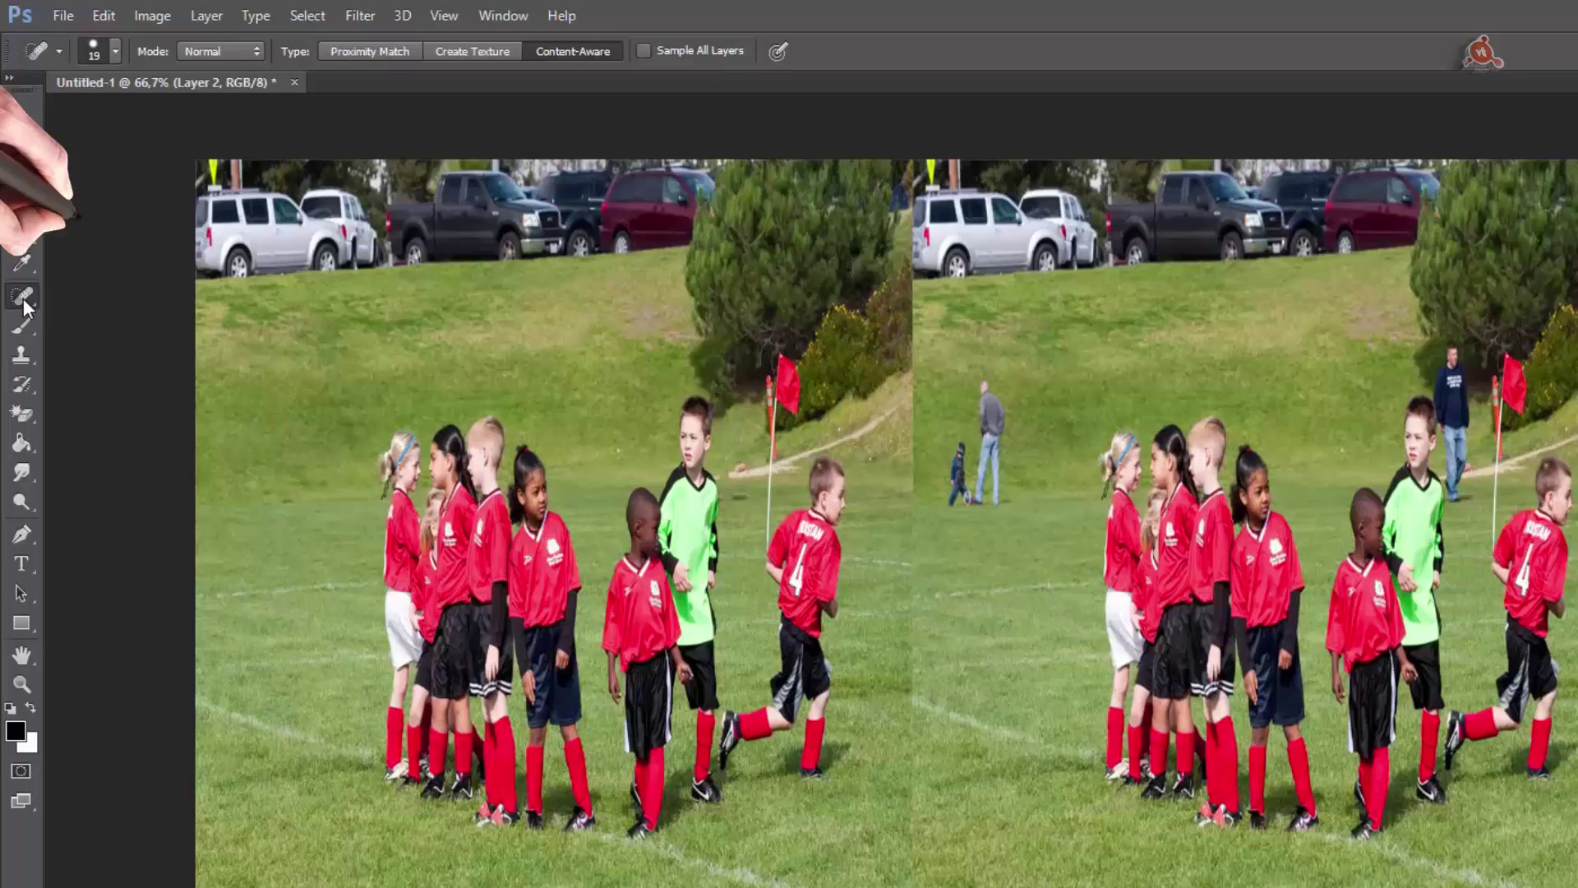
- Show the healing tool group's flyout, including the Patch Tool
right_click(32, 299)
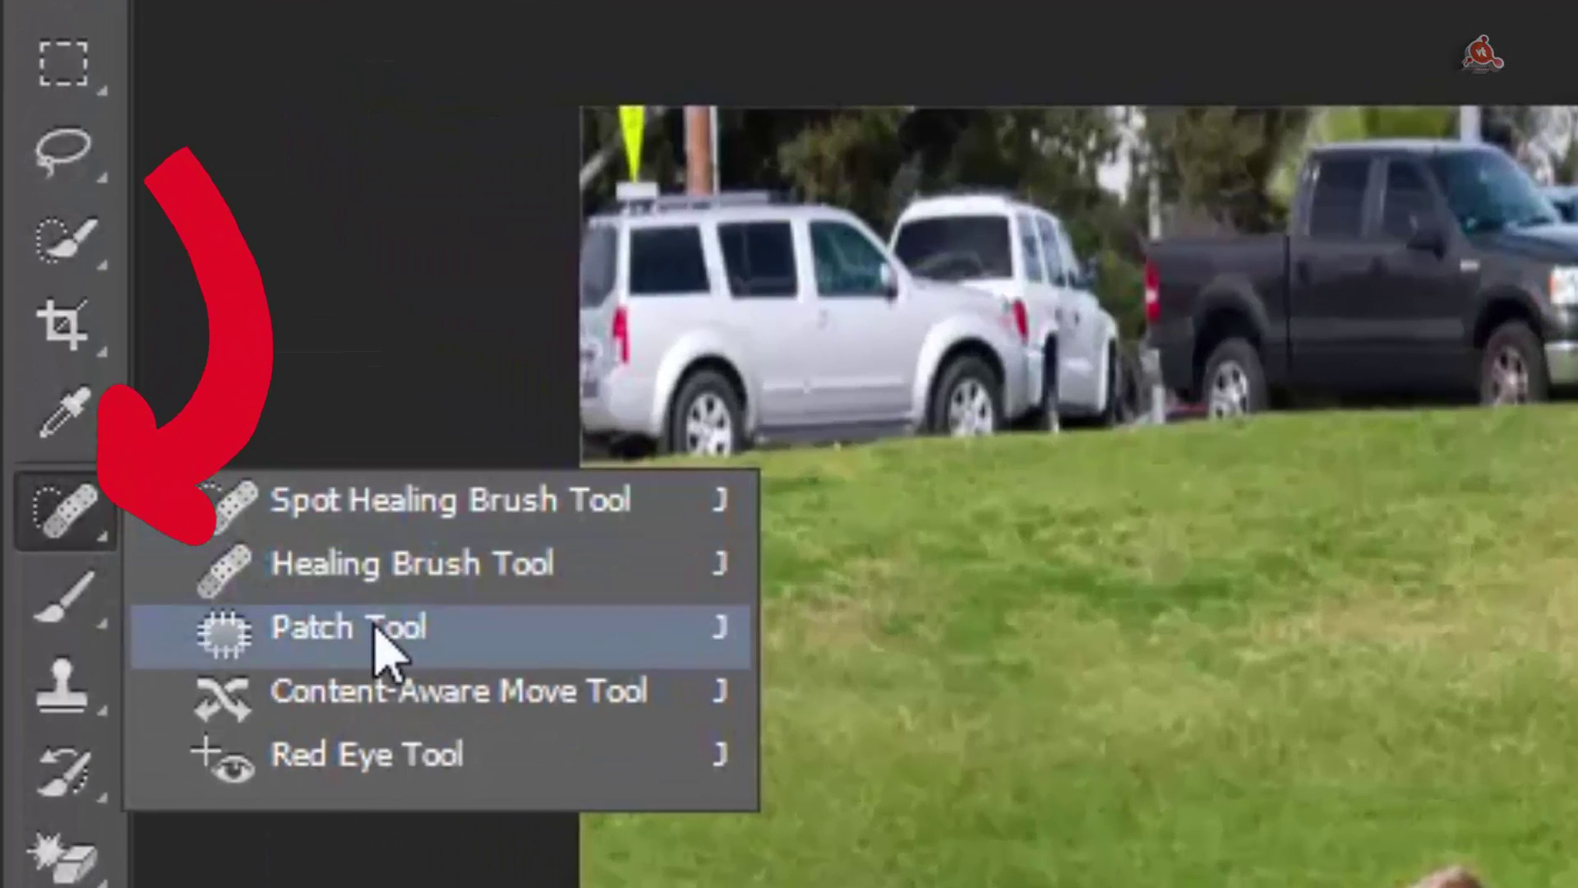
- Switch to the Clone Stamp tool and briefly view its stamp variants flyout
click(46, 719)
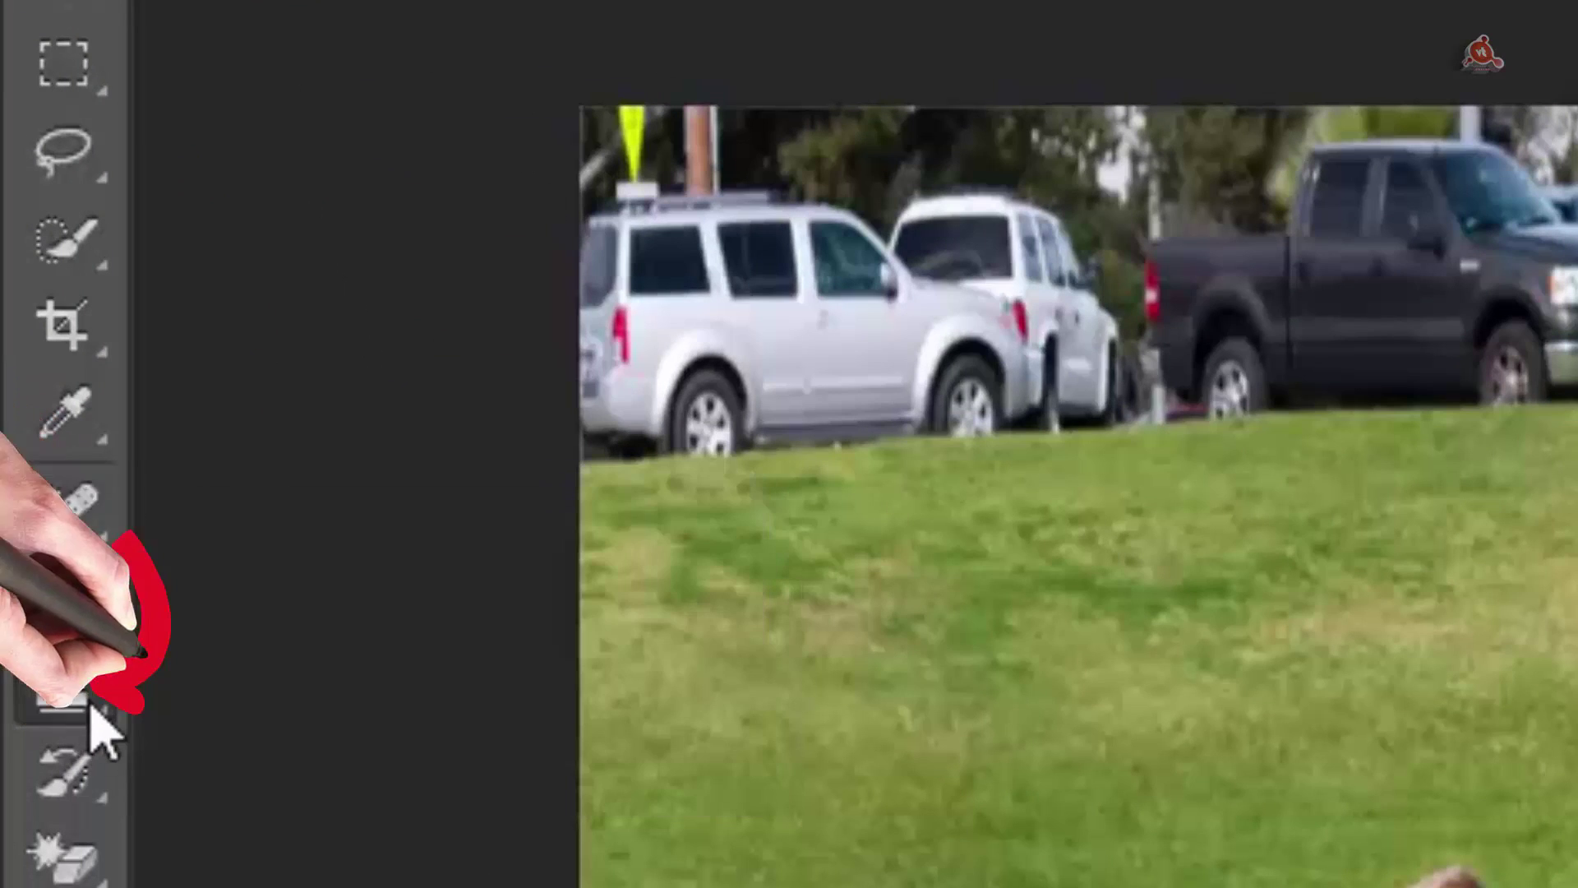
right_click(91, 705)
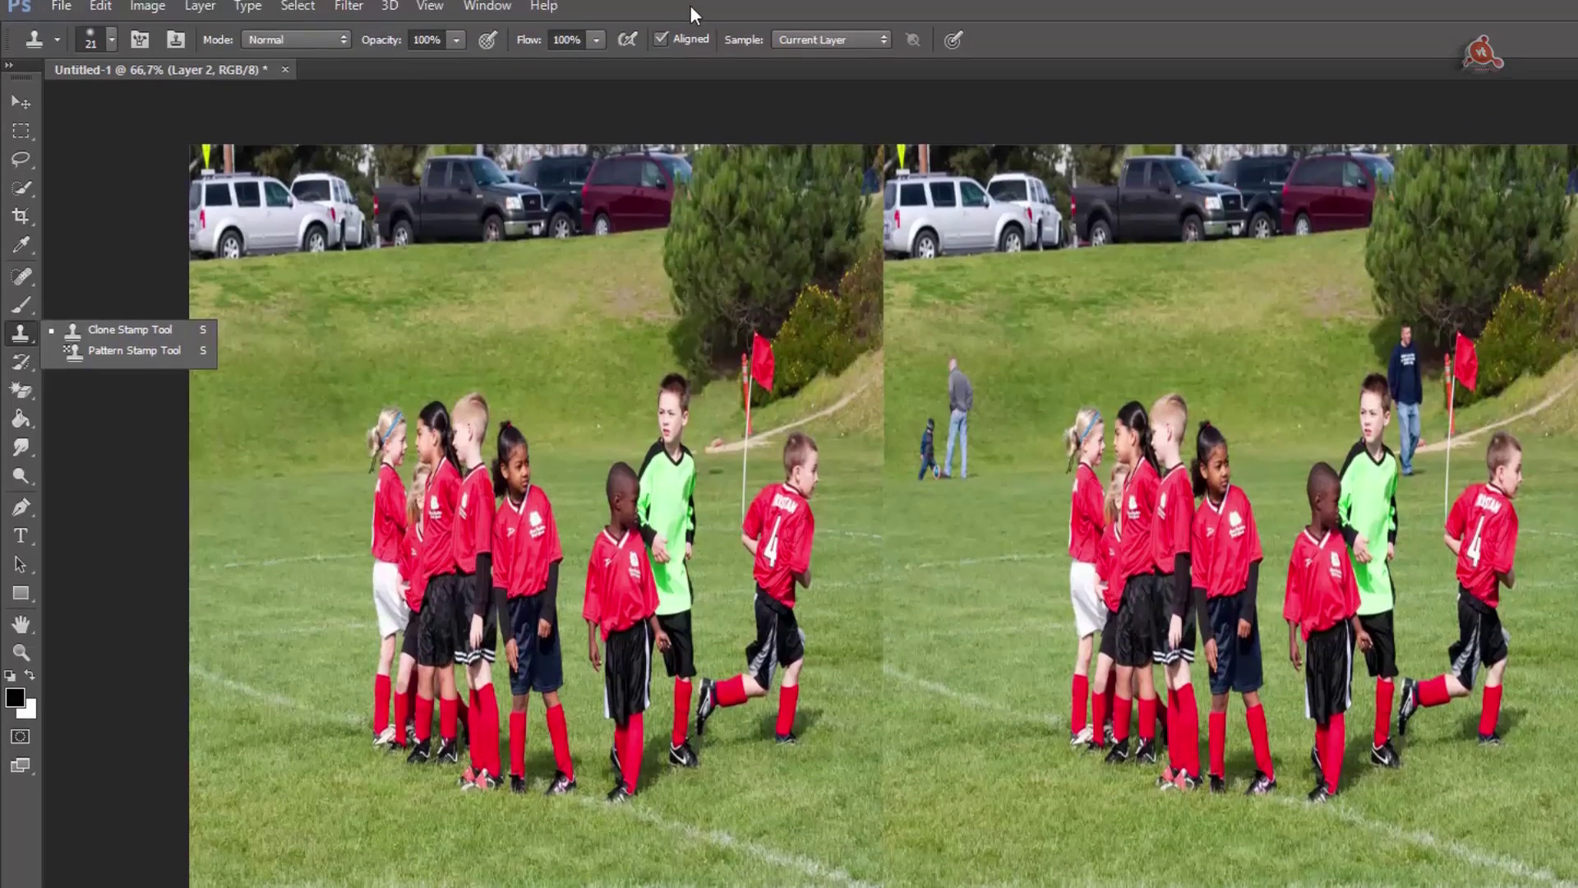
click(690, 23)
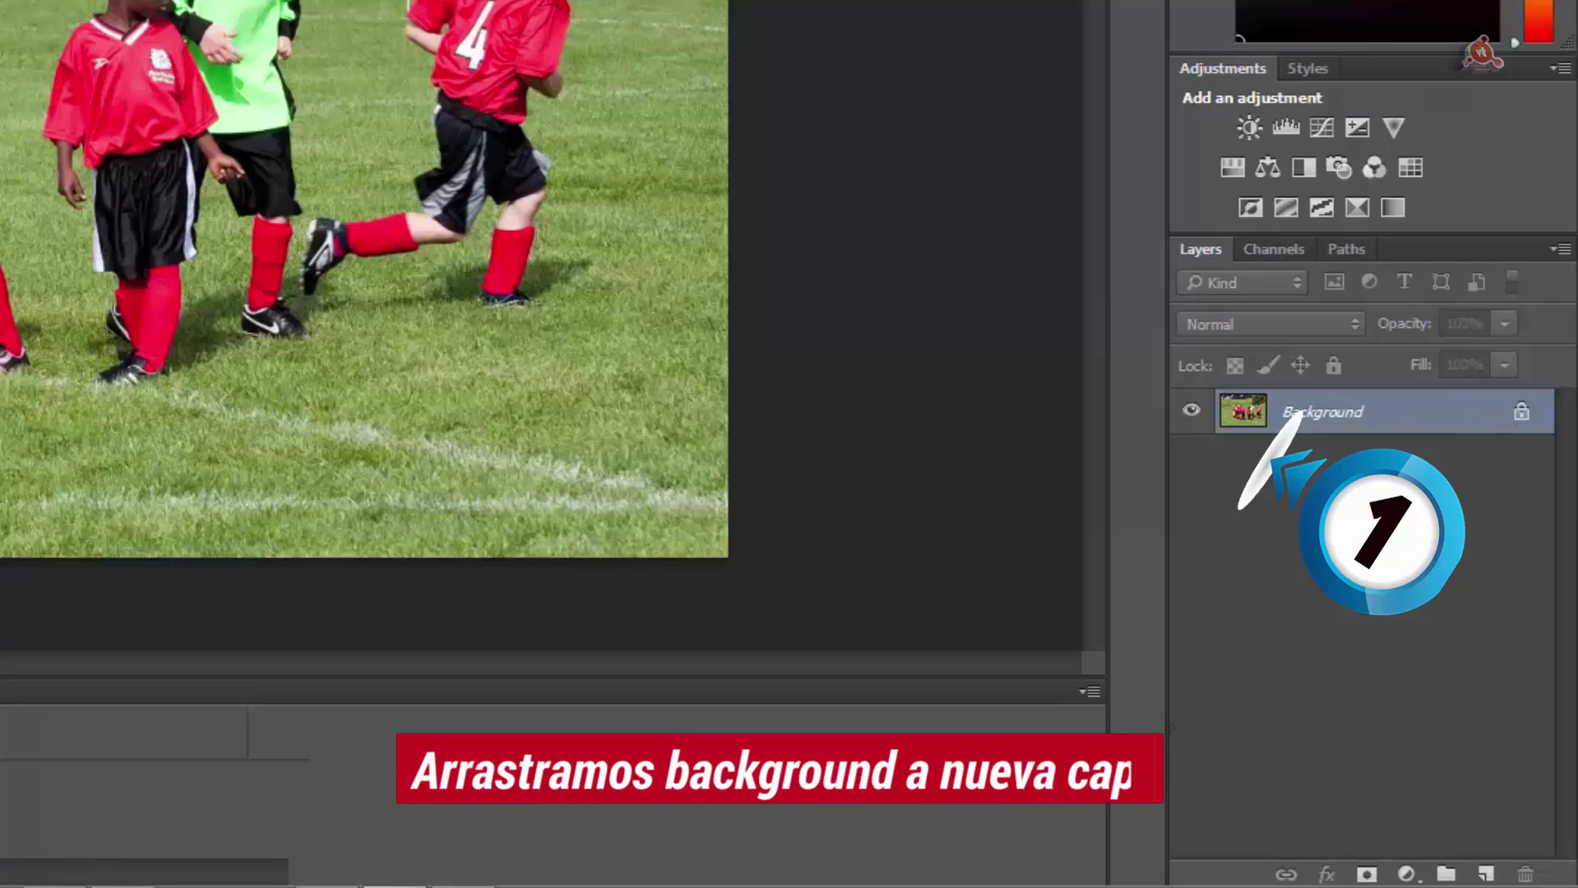
- Duplicate the Background layer and rename the copy, typing 'H'
mouse_move(1404, 413)
mouse_down()
mouse_move(1437, 514)
mouse_move(1484, 873)
mouse_up()
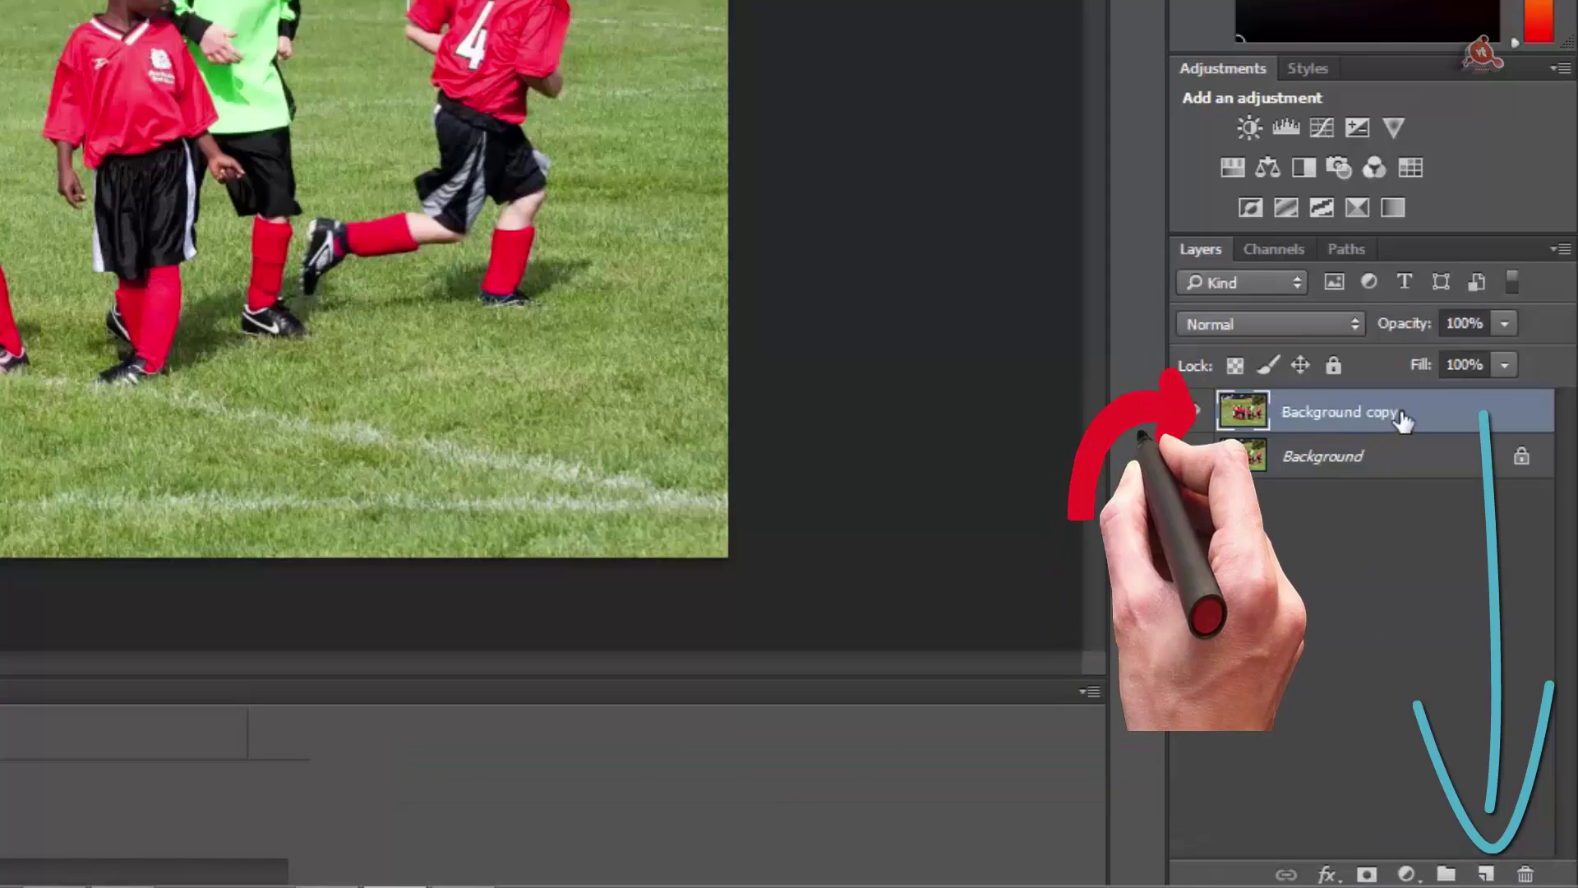
double_click(1420, 415)
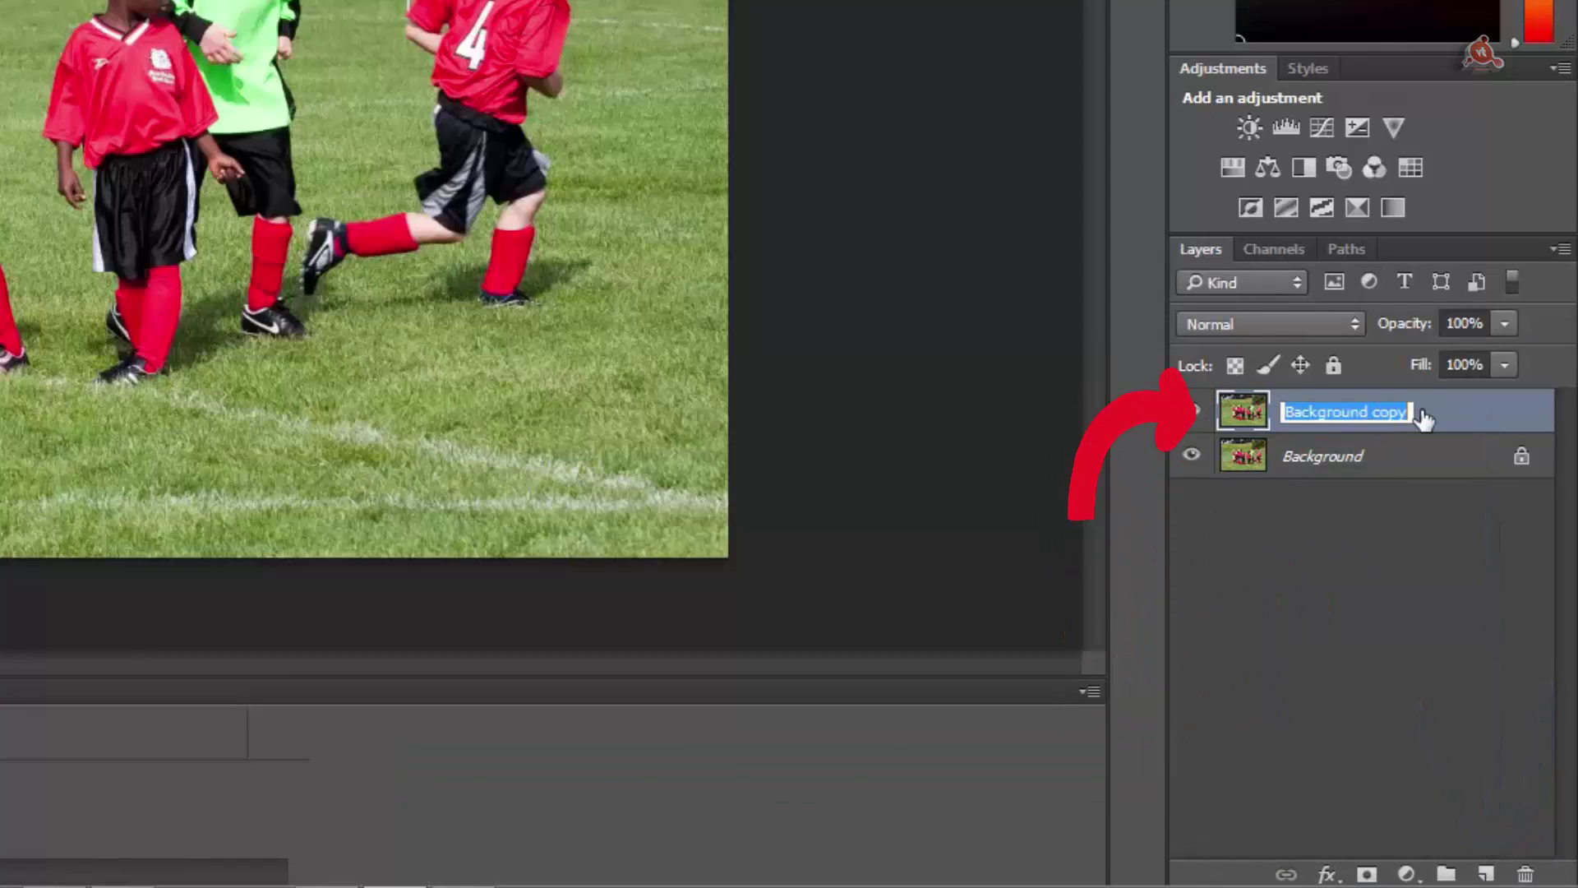
text(H)
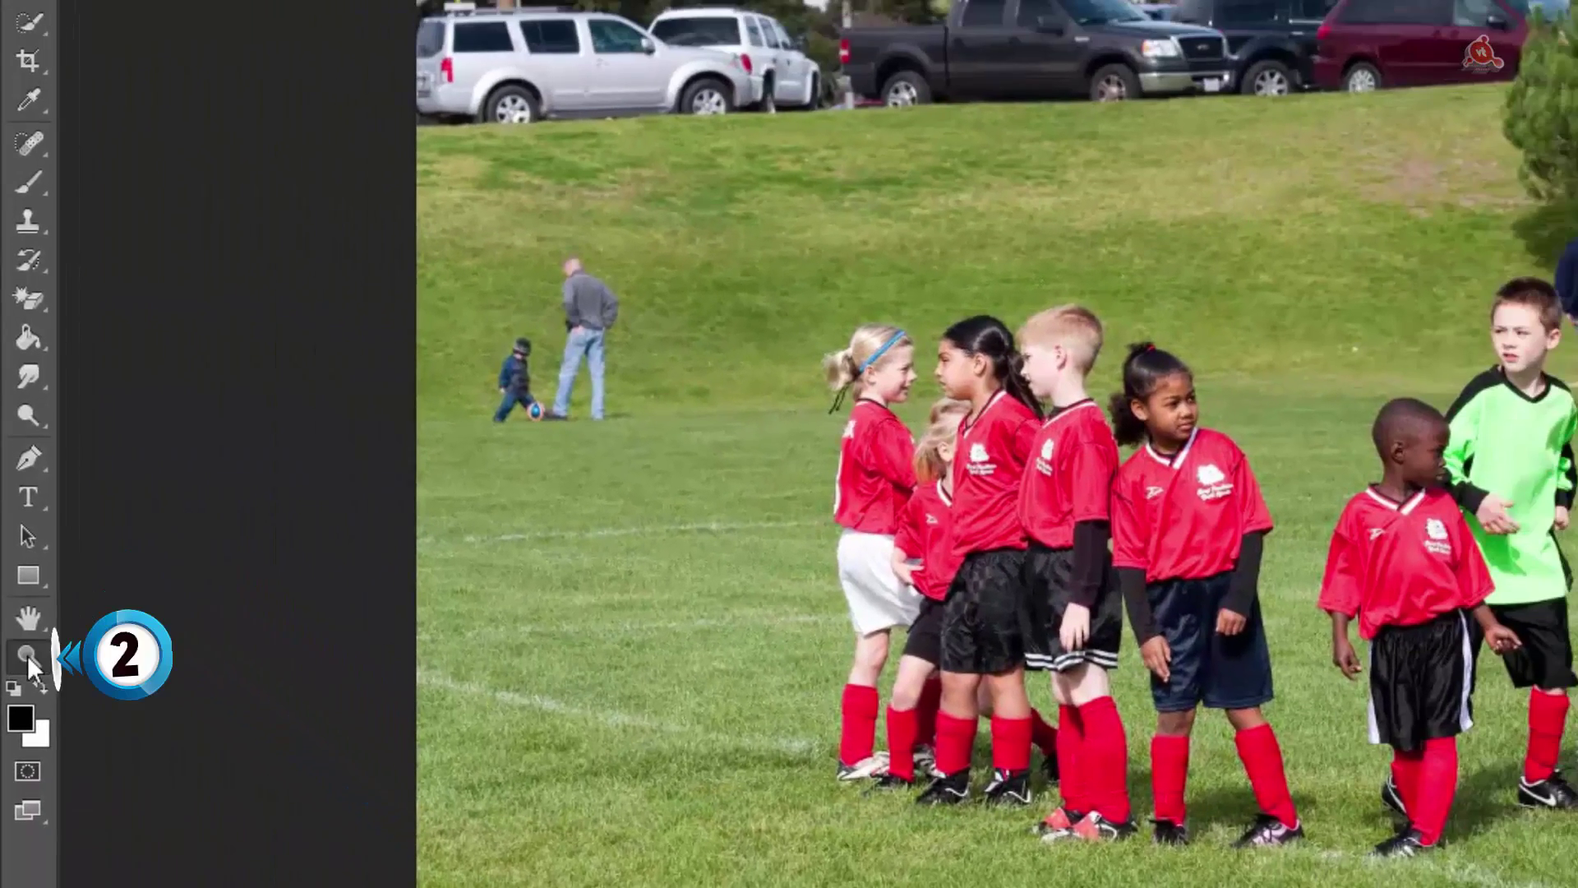
- Zoom in closely on the man and small child on the hill
click(27, 655)
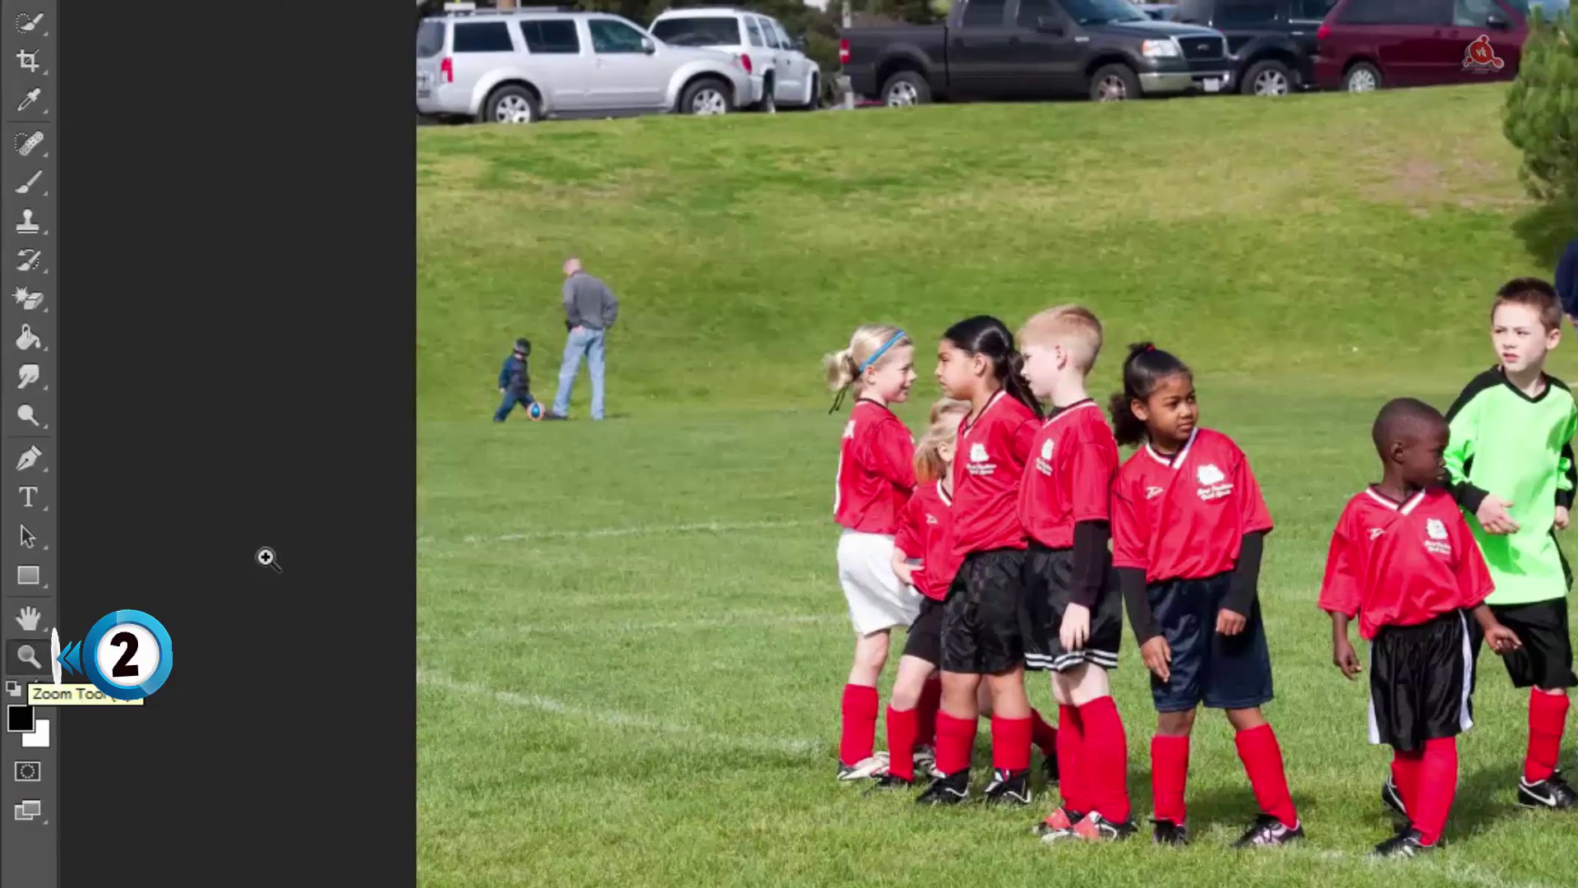
click(515, 274)
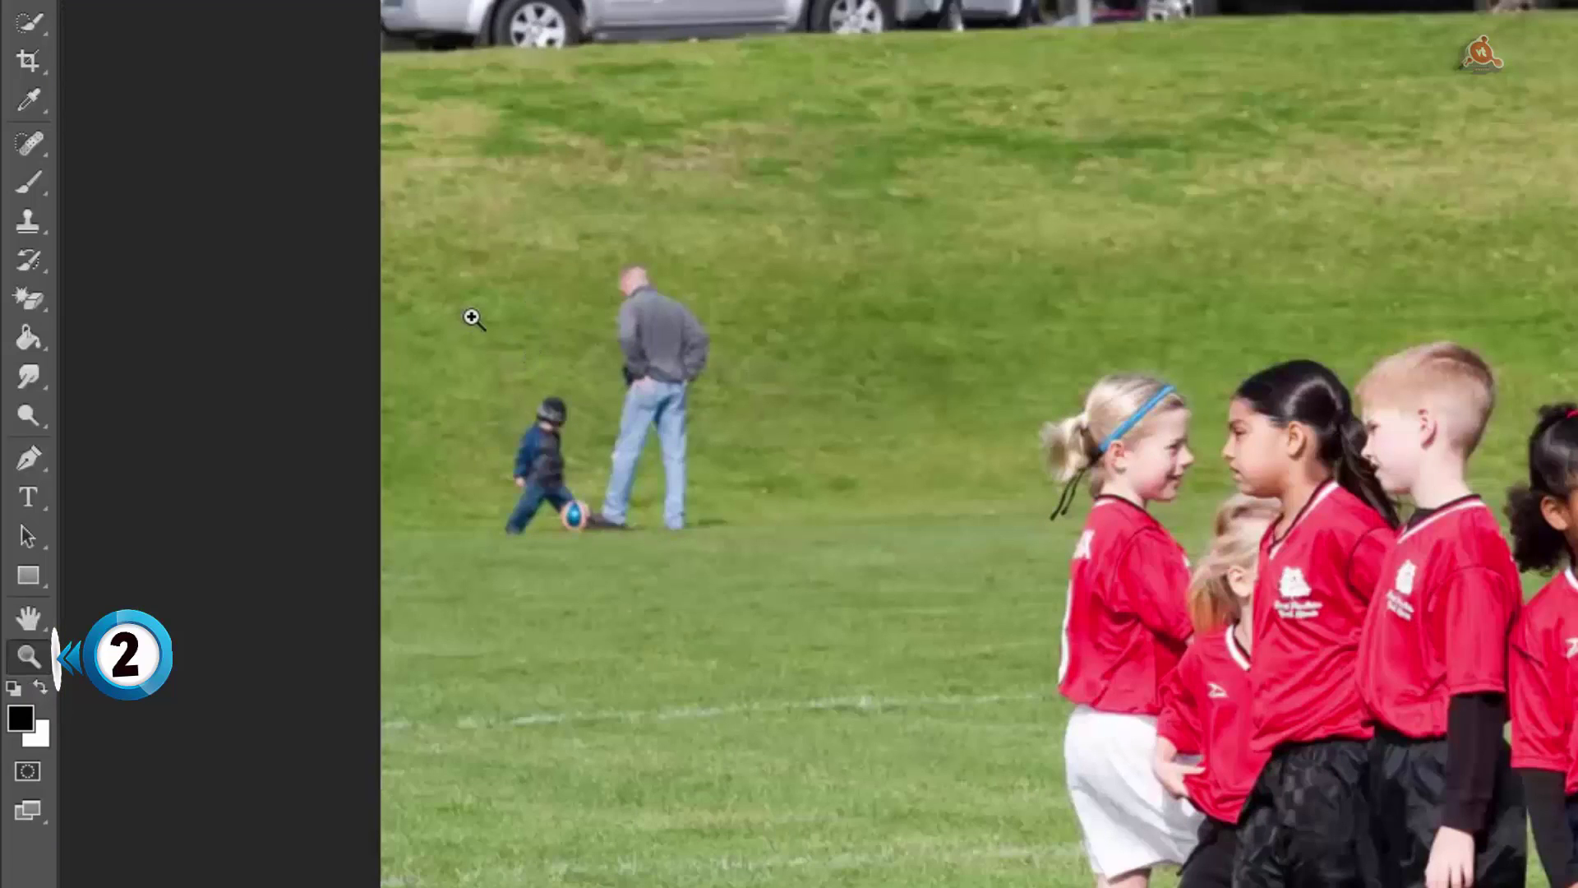
click(477, 317)
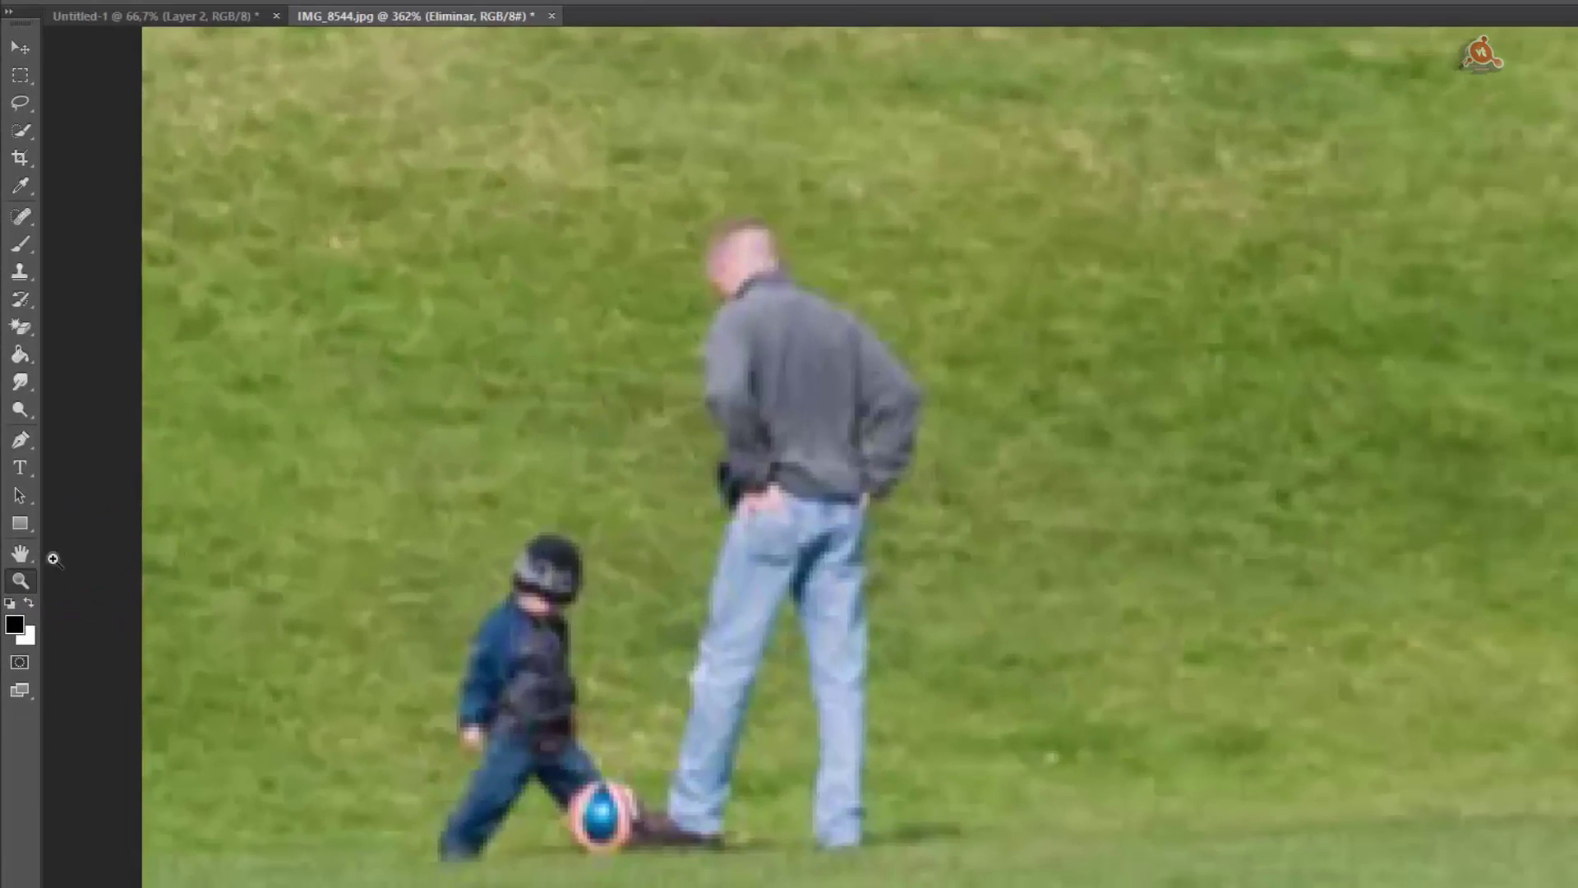
key(ctrl+plus)
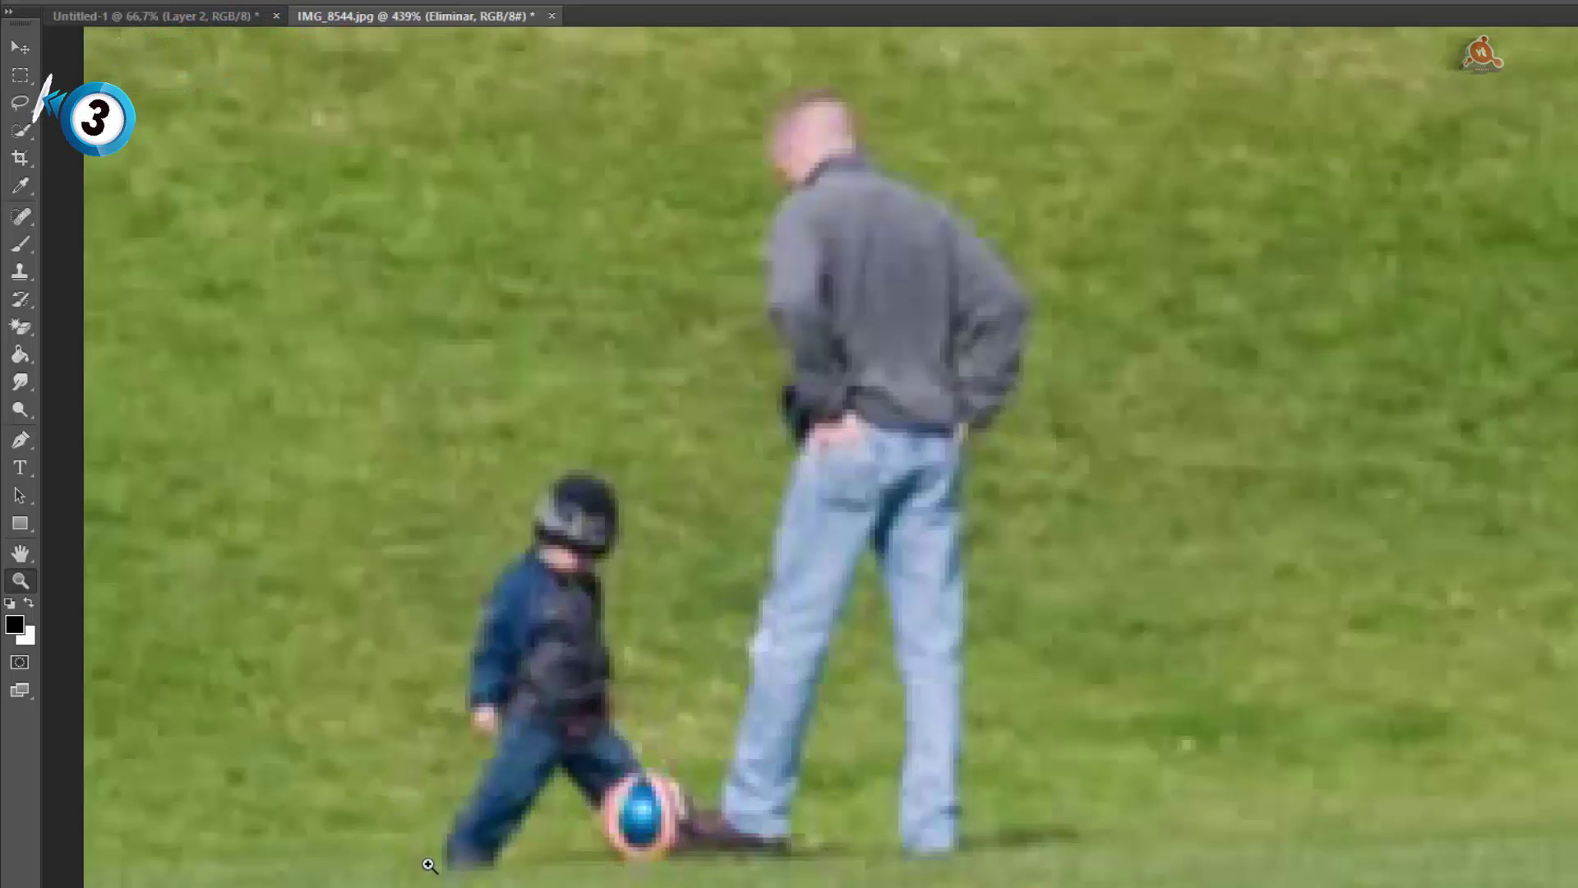
- Draw a closed Lasso selection around both the man and the boy with the ball
key(l)
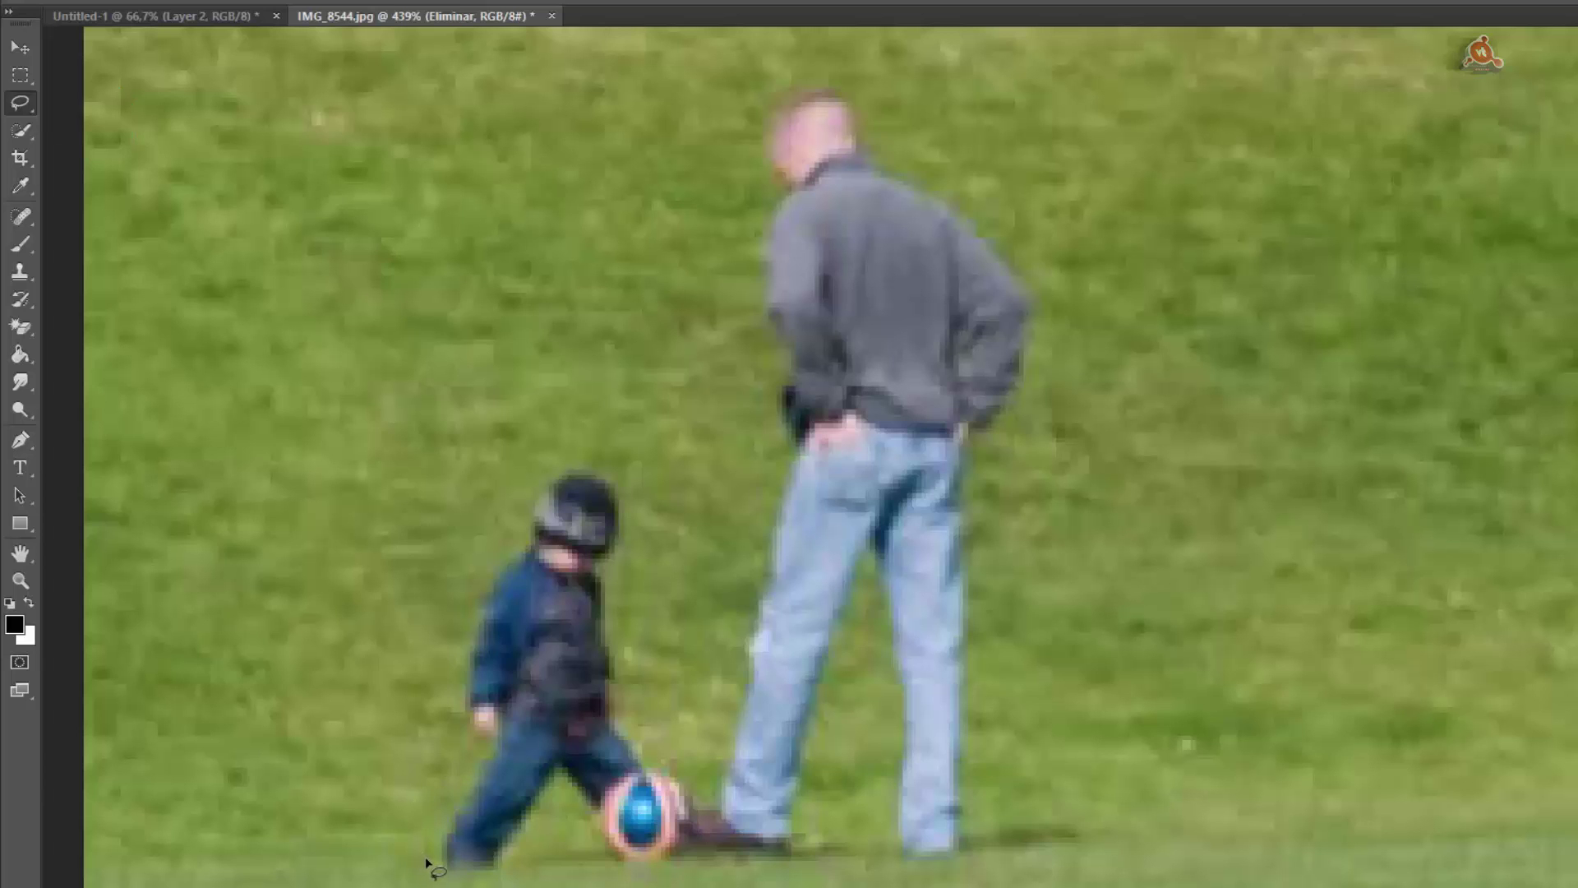
drag(430, 865, 458, 687)
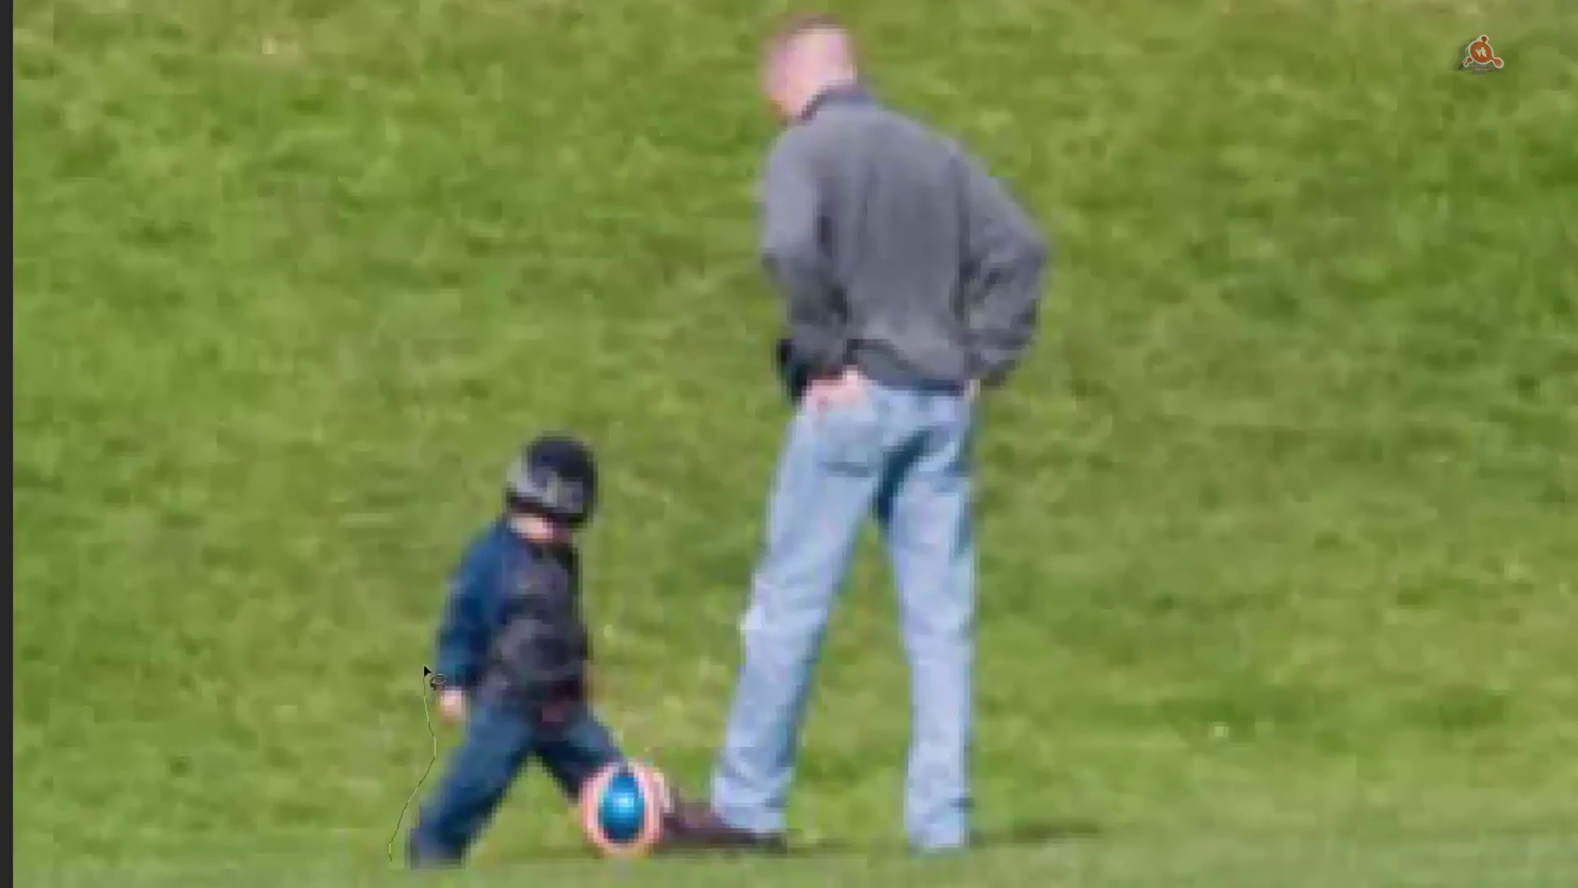
mouse_move(461, 527)
mouse_down()
mouse_move(493, 457)
mouse_move(592, 581)
mouse_move(605, 722)
mouse_move(691, 777)
mouse_move(734, 557)
mouse_move(769, 489)
mouse_move(757, 367)
mouse_up()
mouse_move(737, 166)
mouse_down()
mouse_move(733, 124)
mouse_move(1054, 227)
mouse_up()
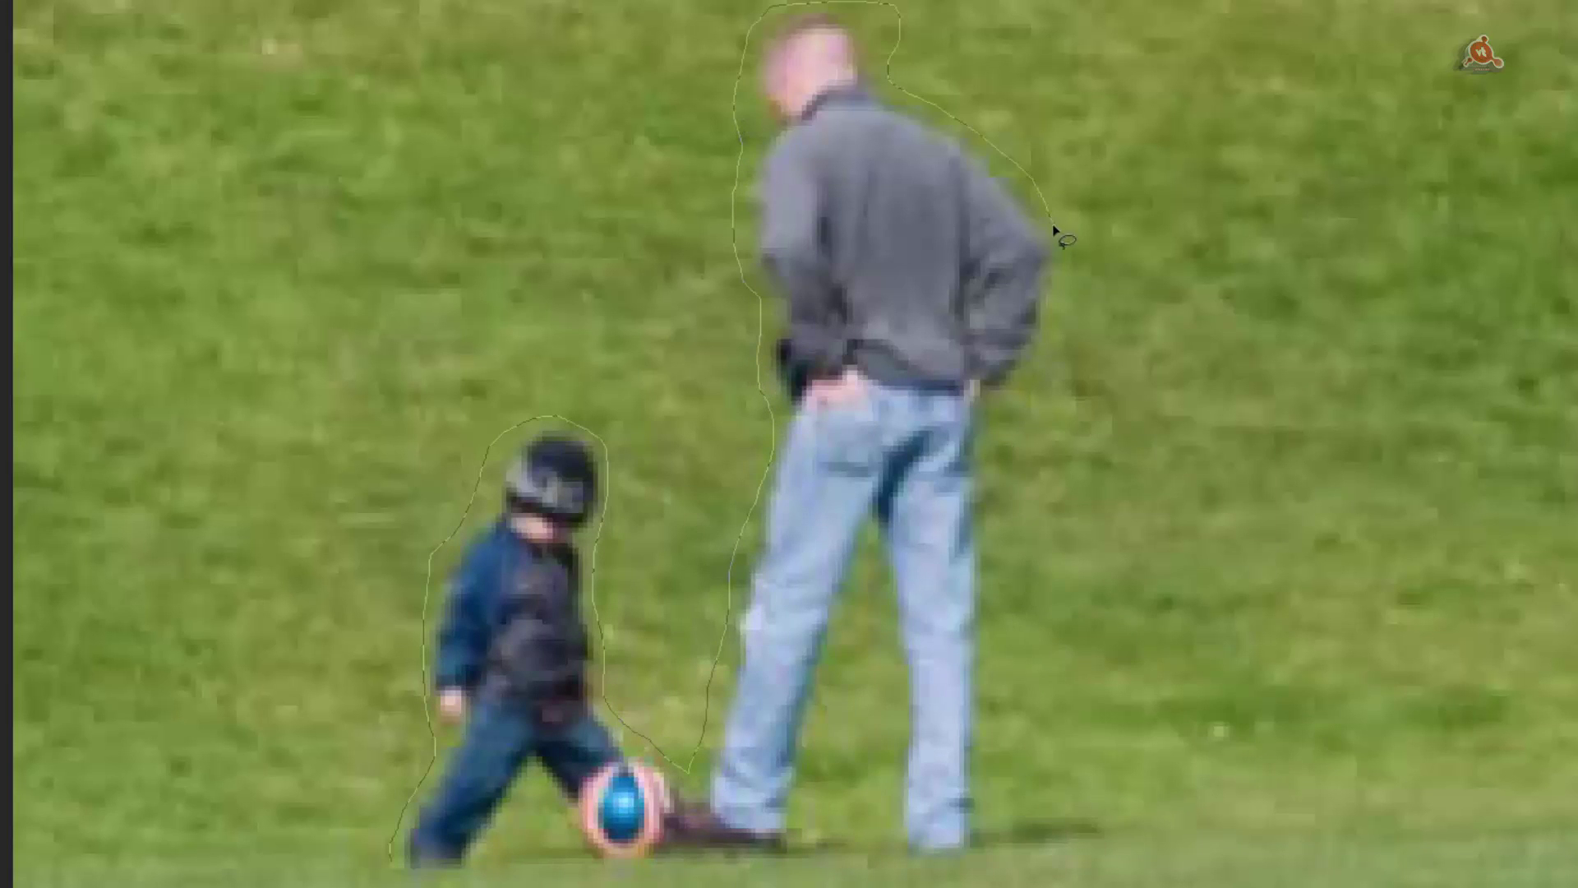
mouse_move(1058, 338)
mouse_down()
mouse_move(1033, 411)
mouse_move(1000, 838)
mouse_move(965, 876)
mouse_move(628, 878)
mouse_up()
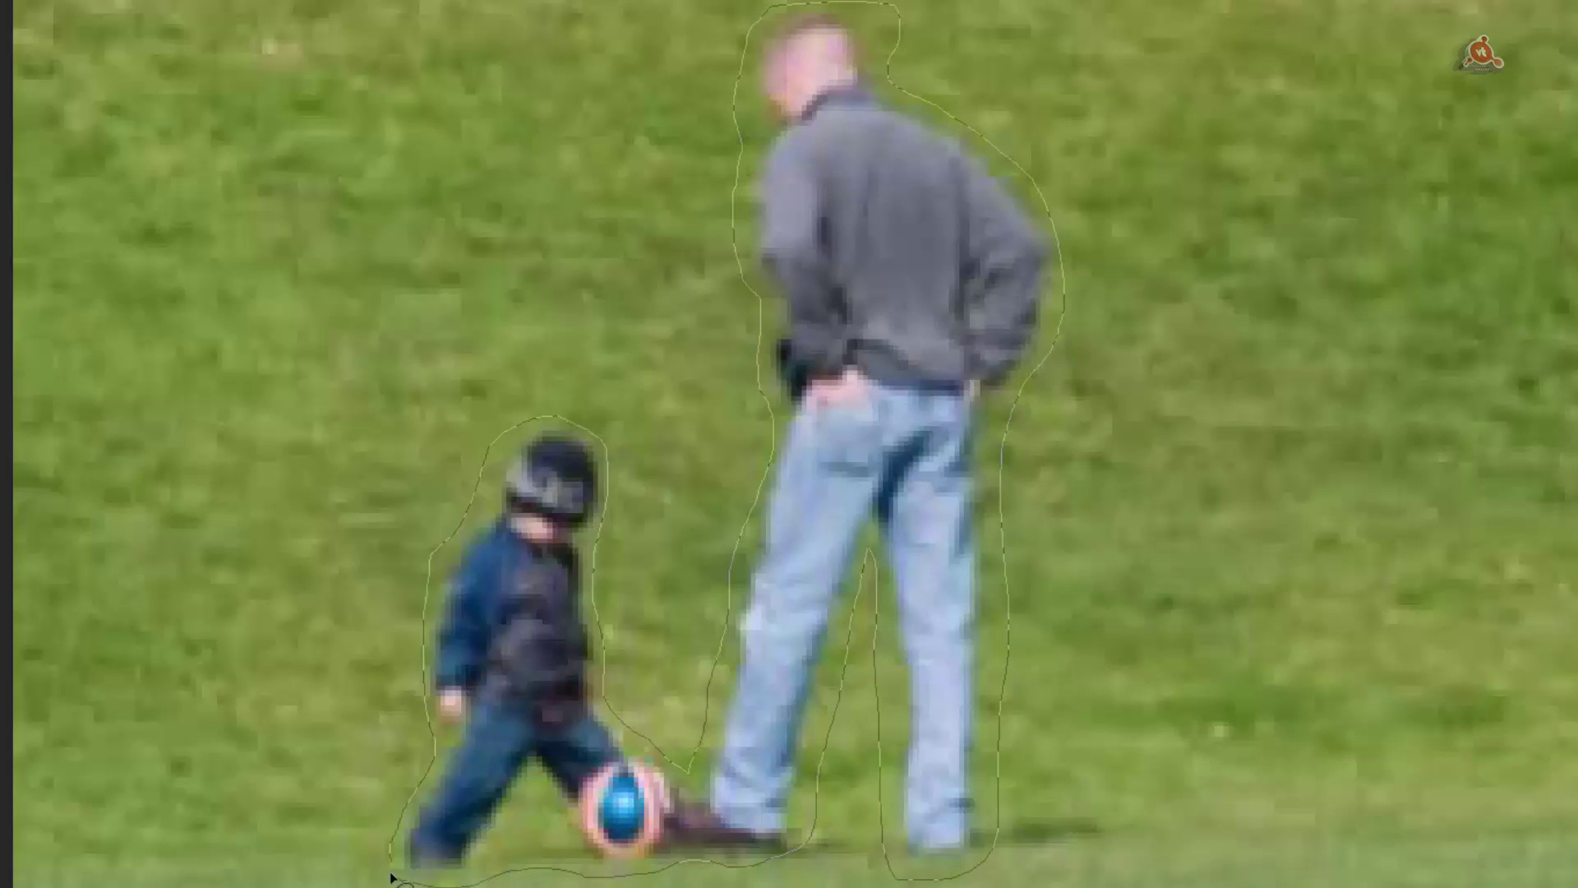
drag(389, 873, 391, 863)
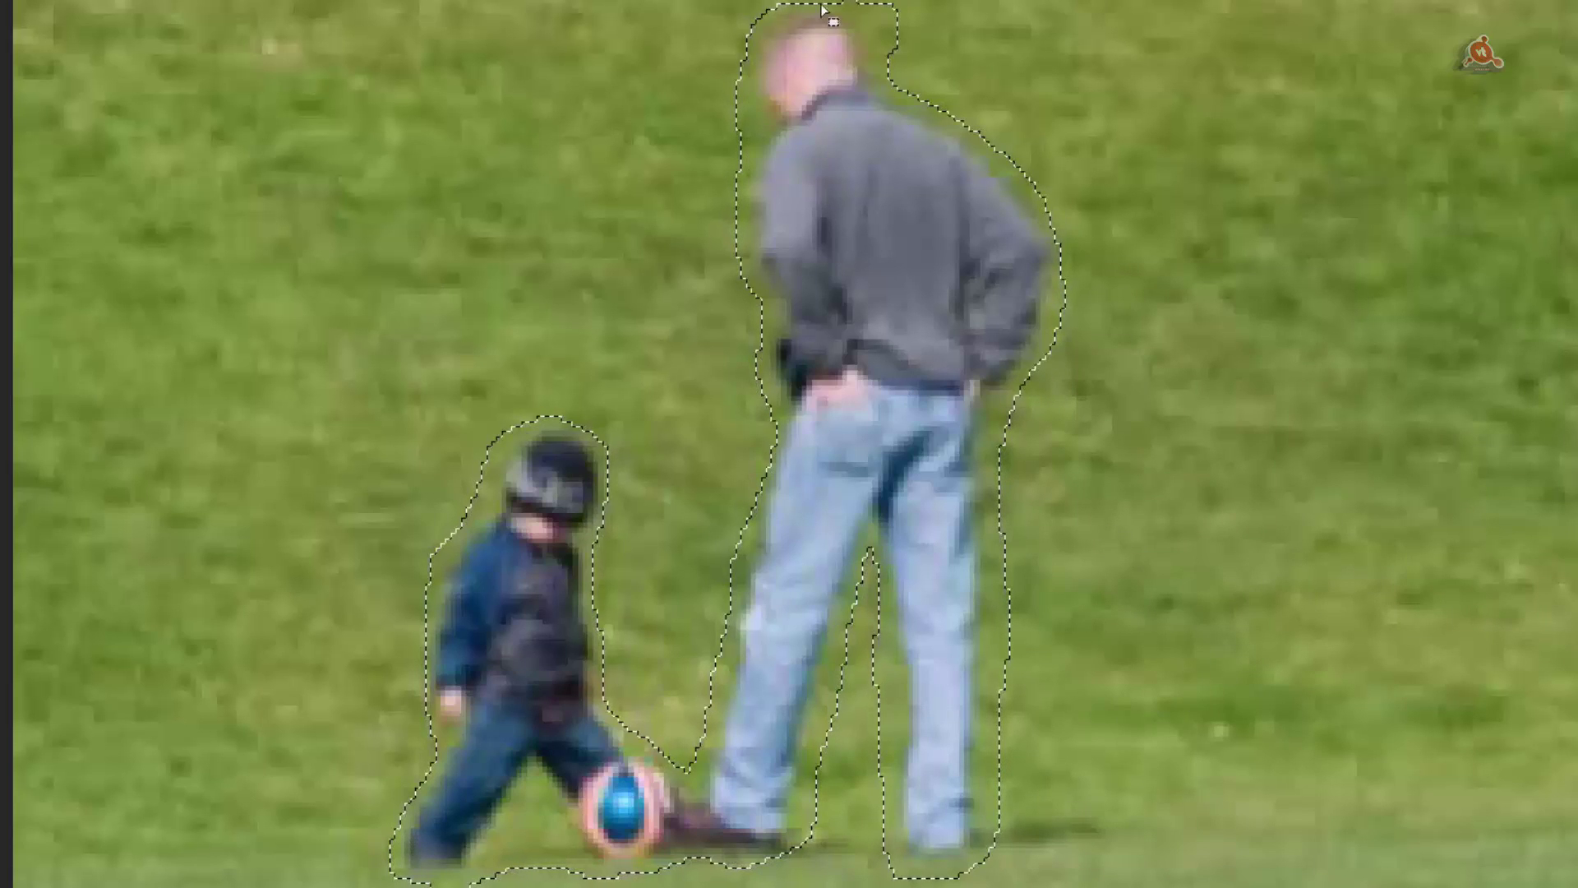
drag(983, 442, 559, 878)
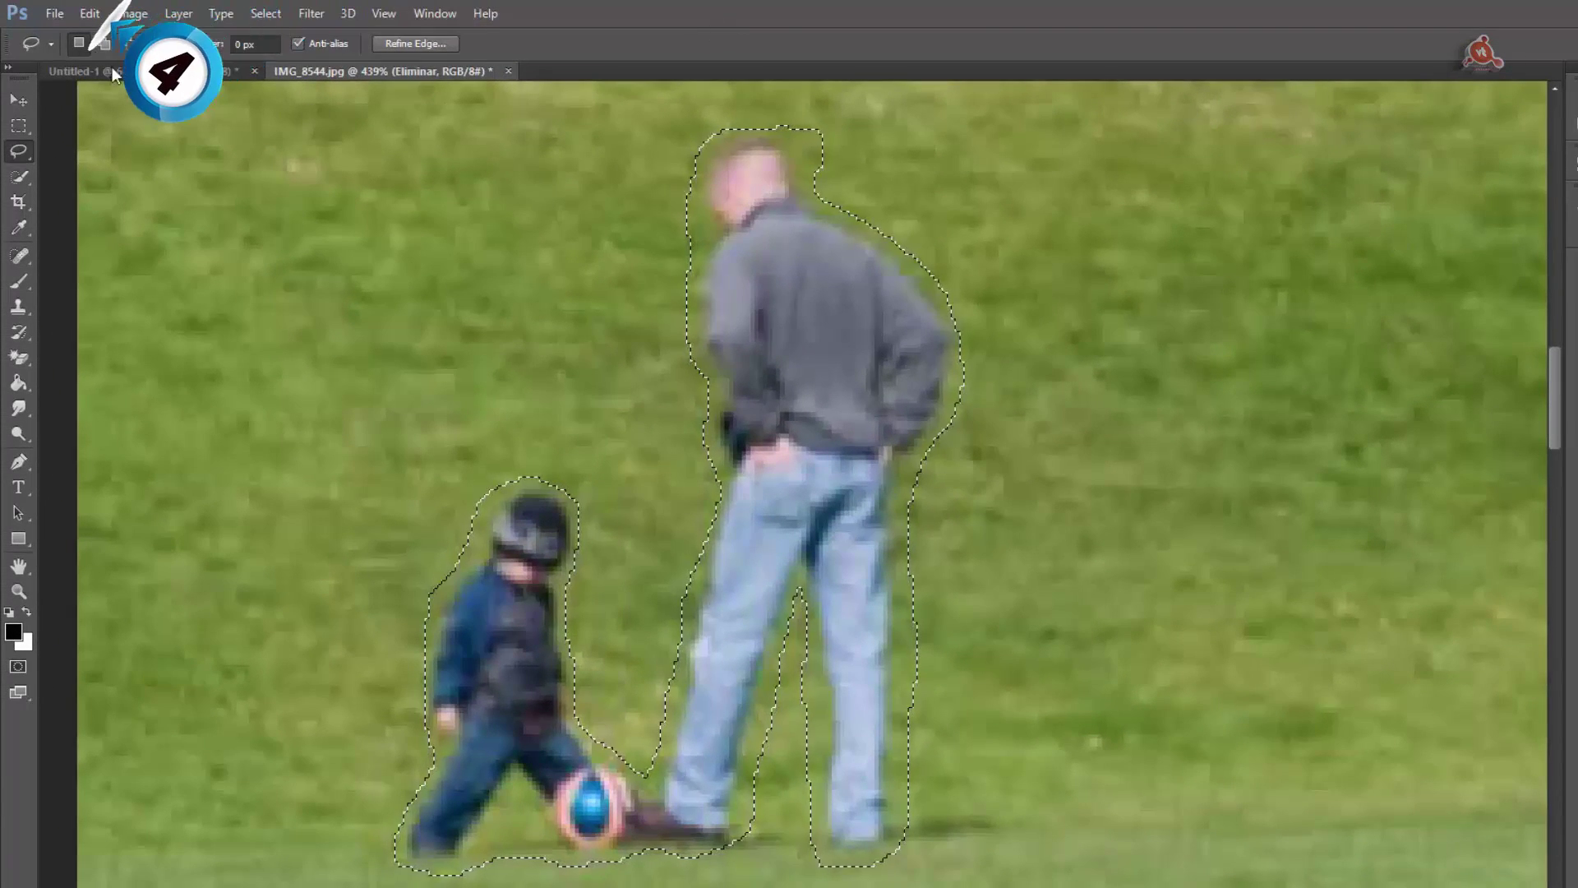
- Fill the selection with Content-Aware to replace the man and child with grass, then deselect
click(89, 14)
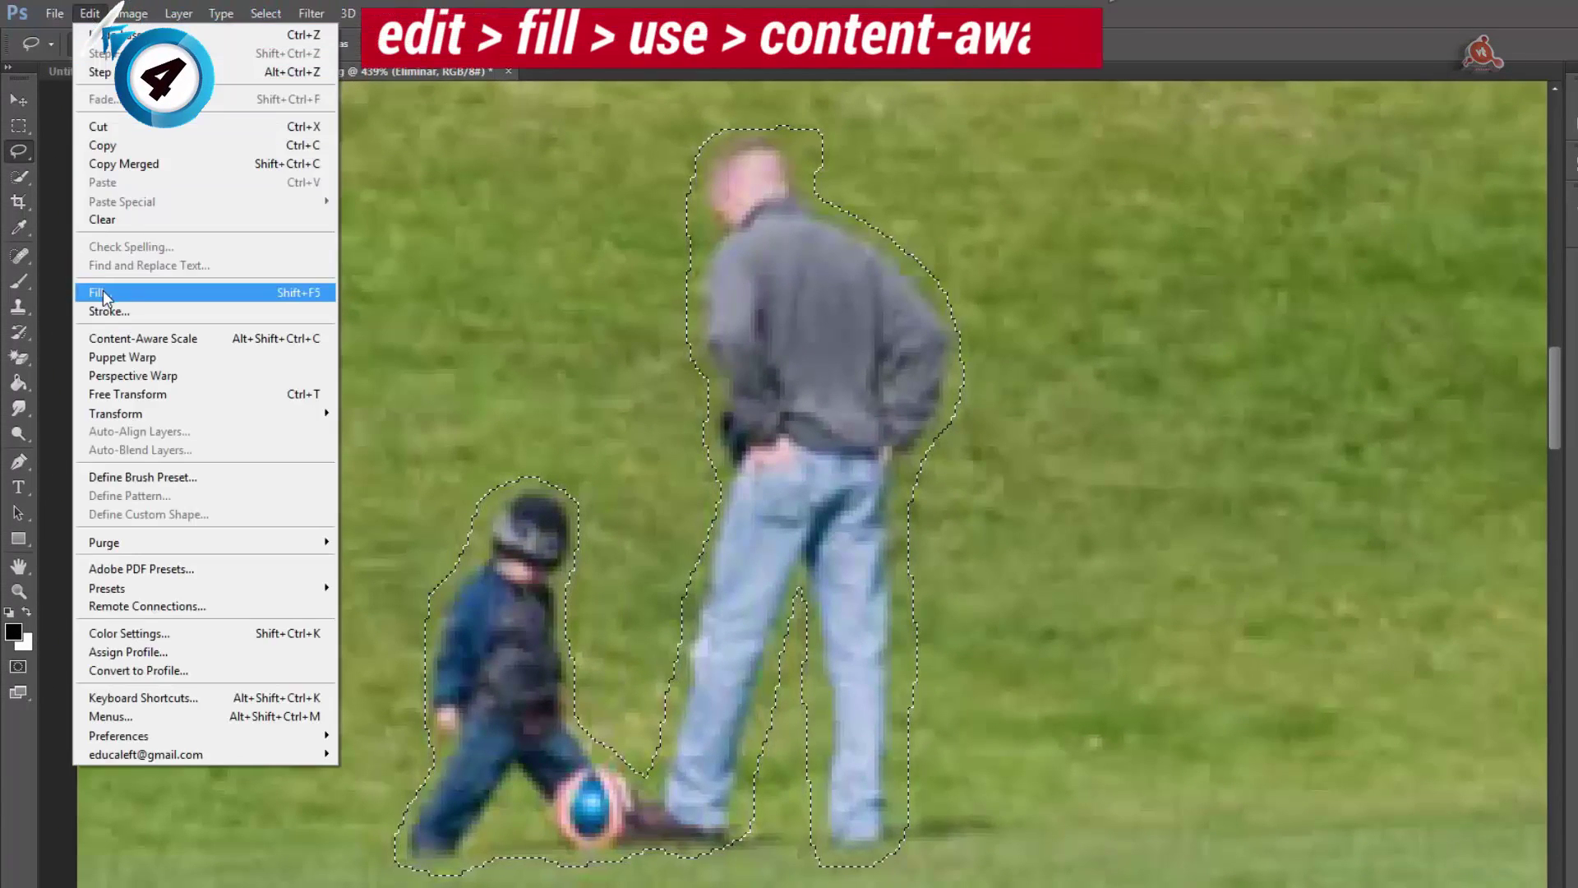
click(100, 292)
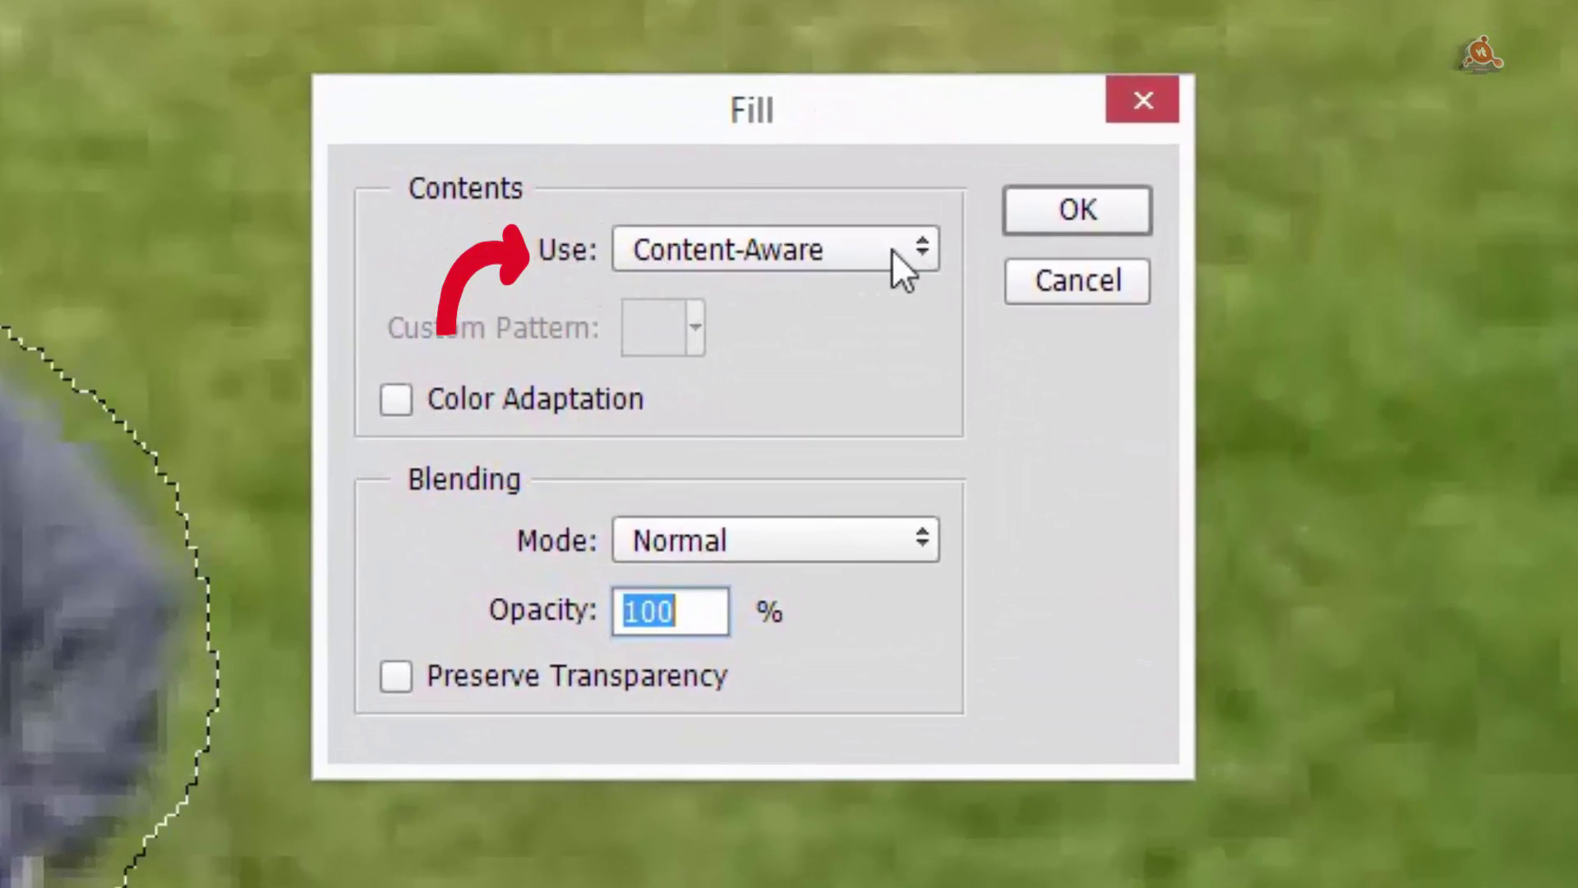
click(908, 249)
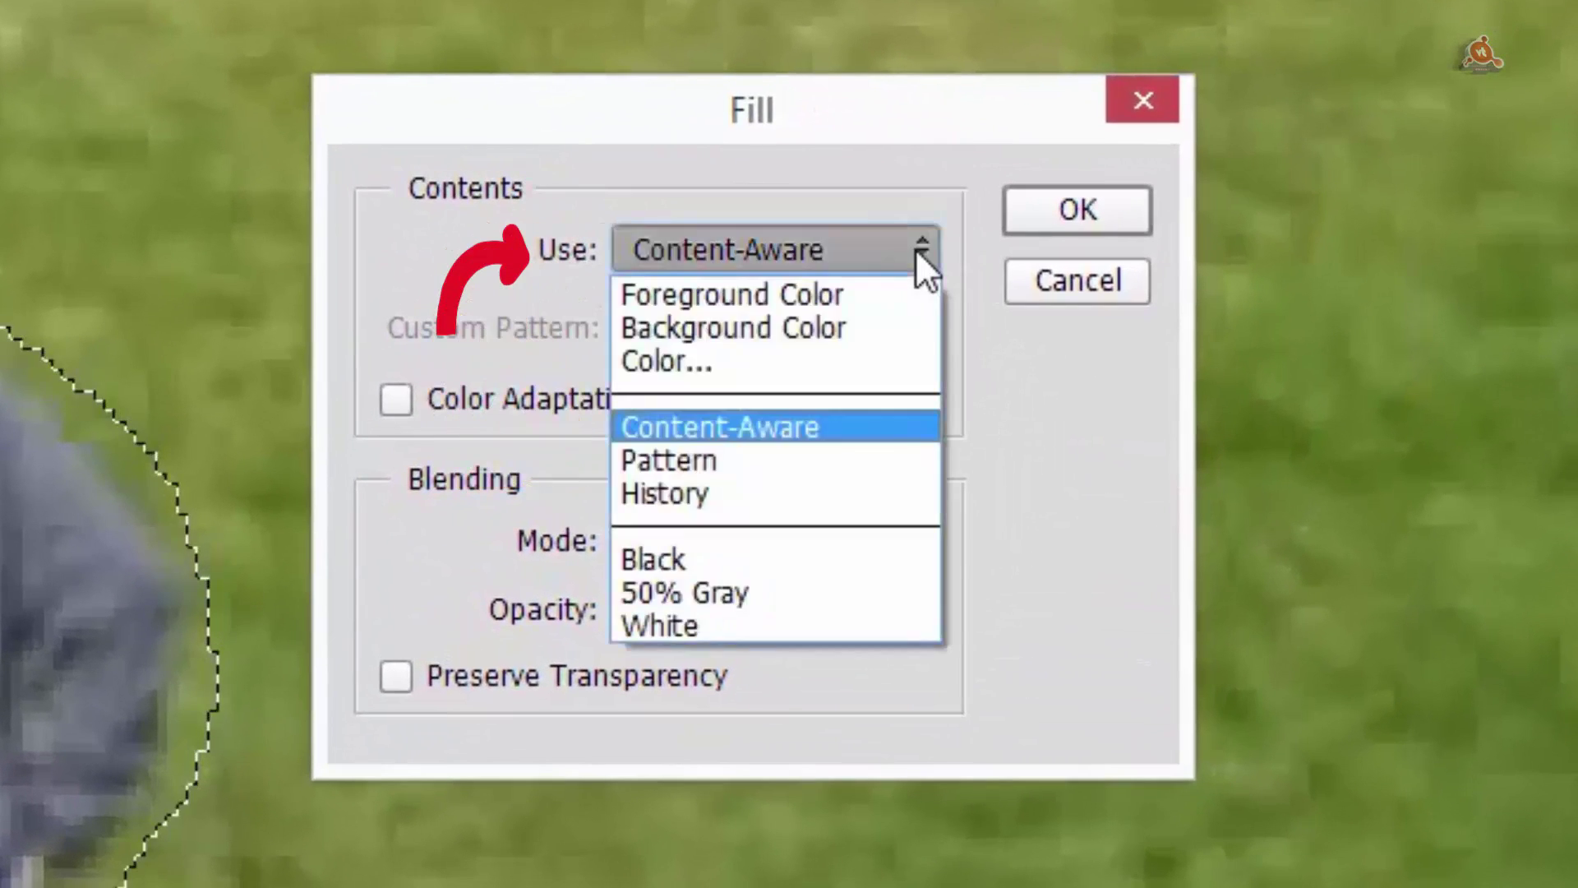
click(832, 249)
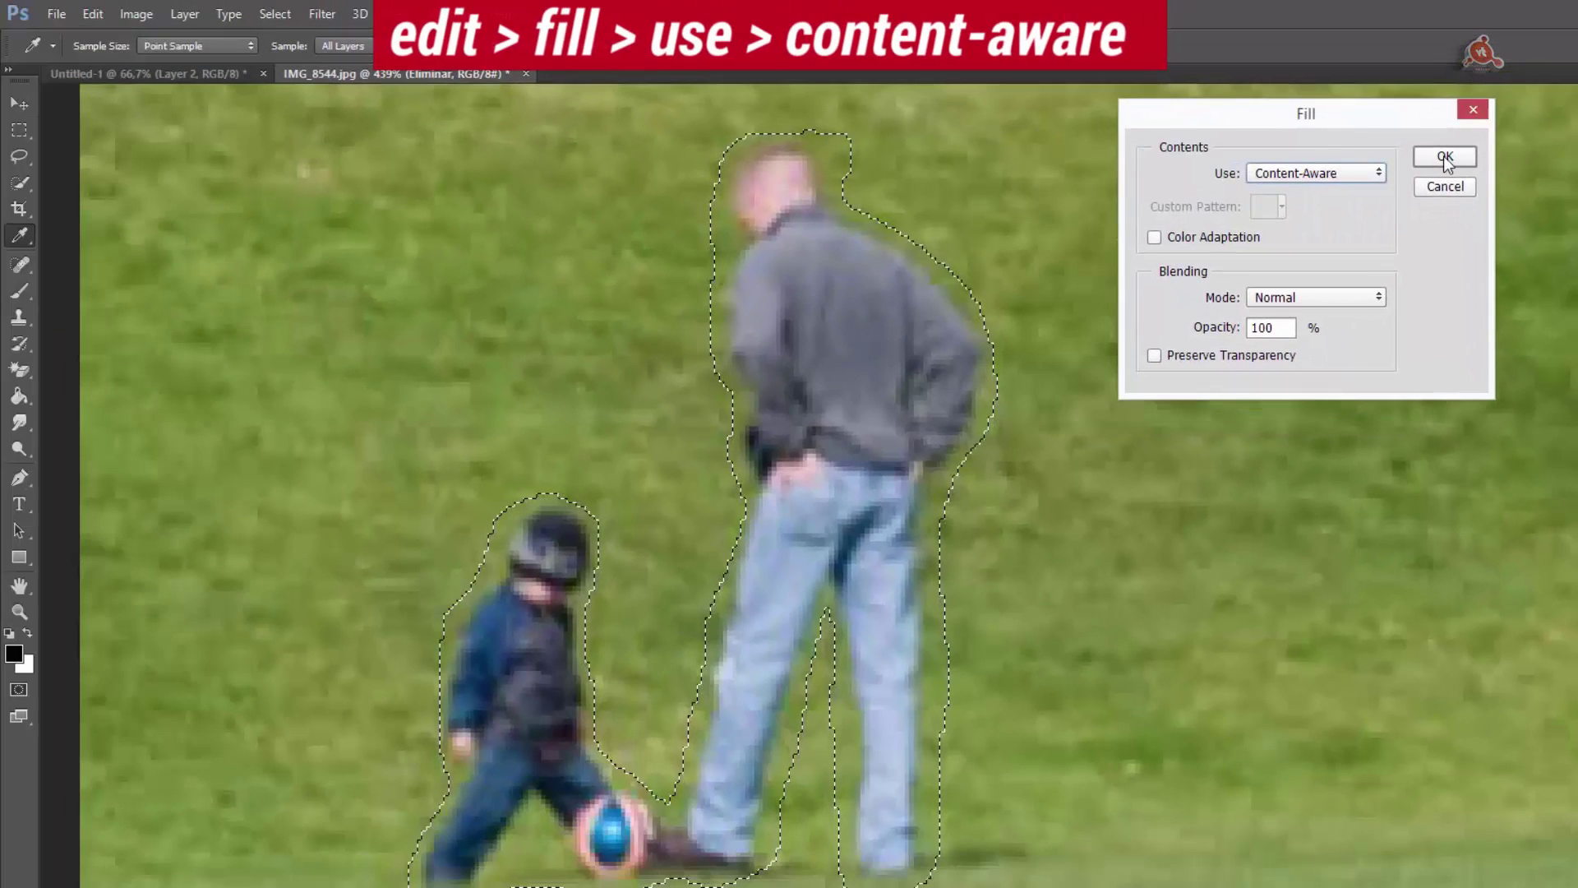
click(1444, 161)
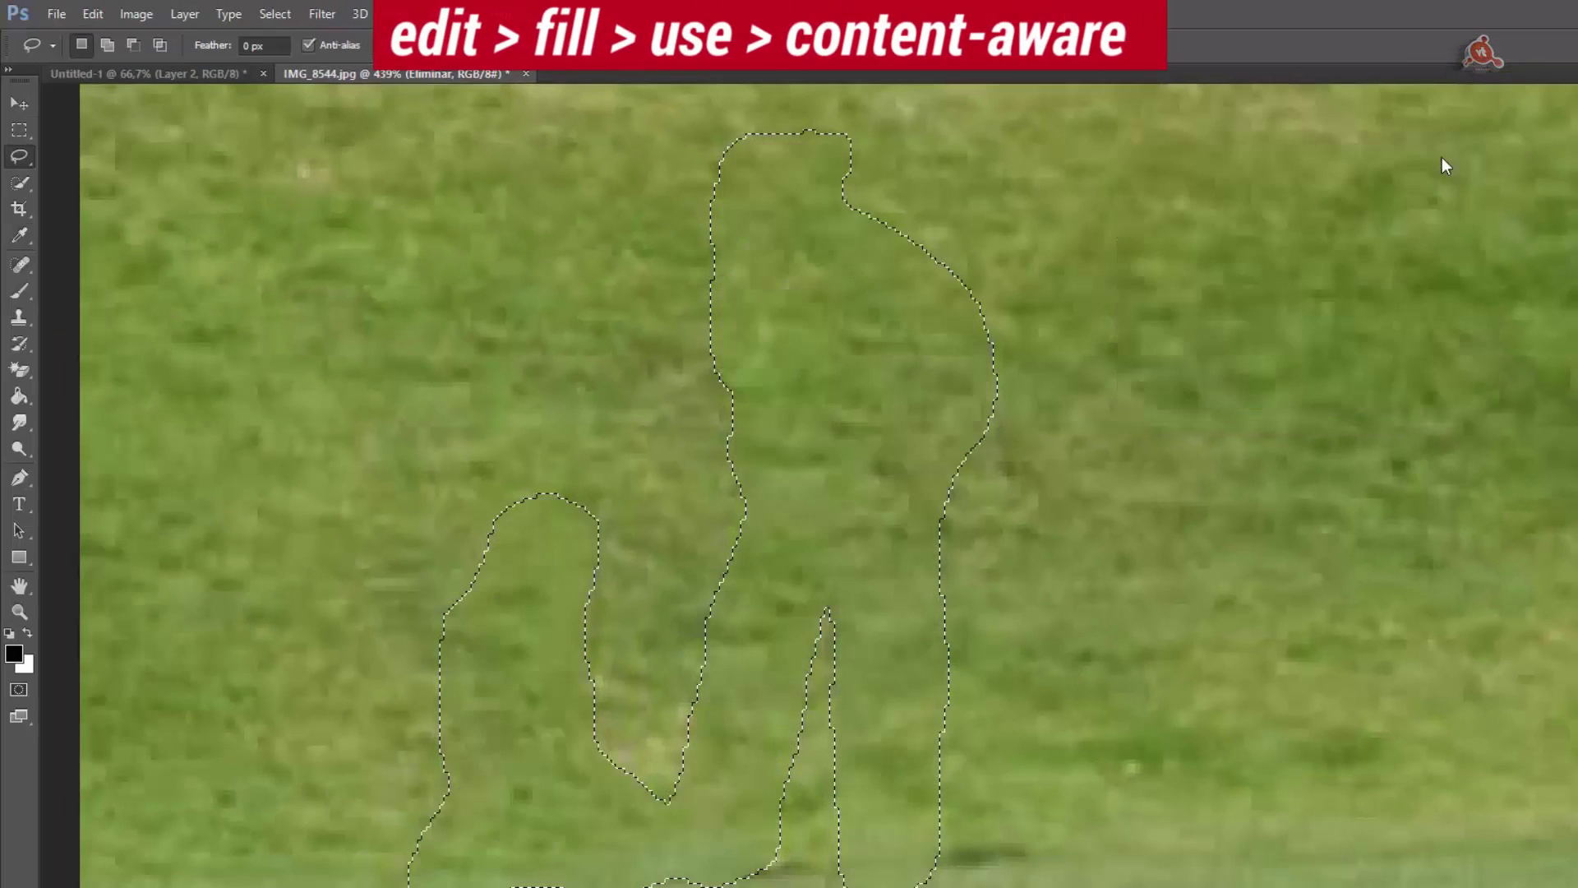
key(l)
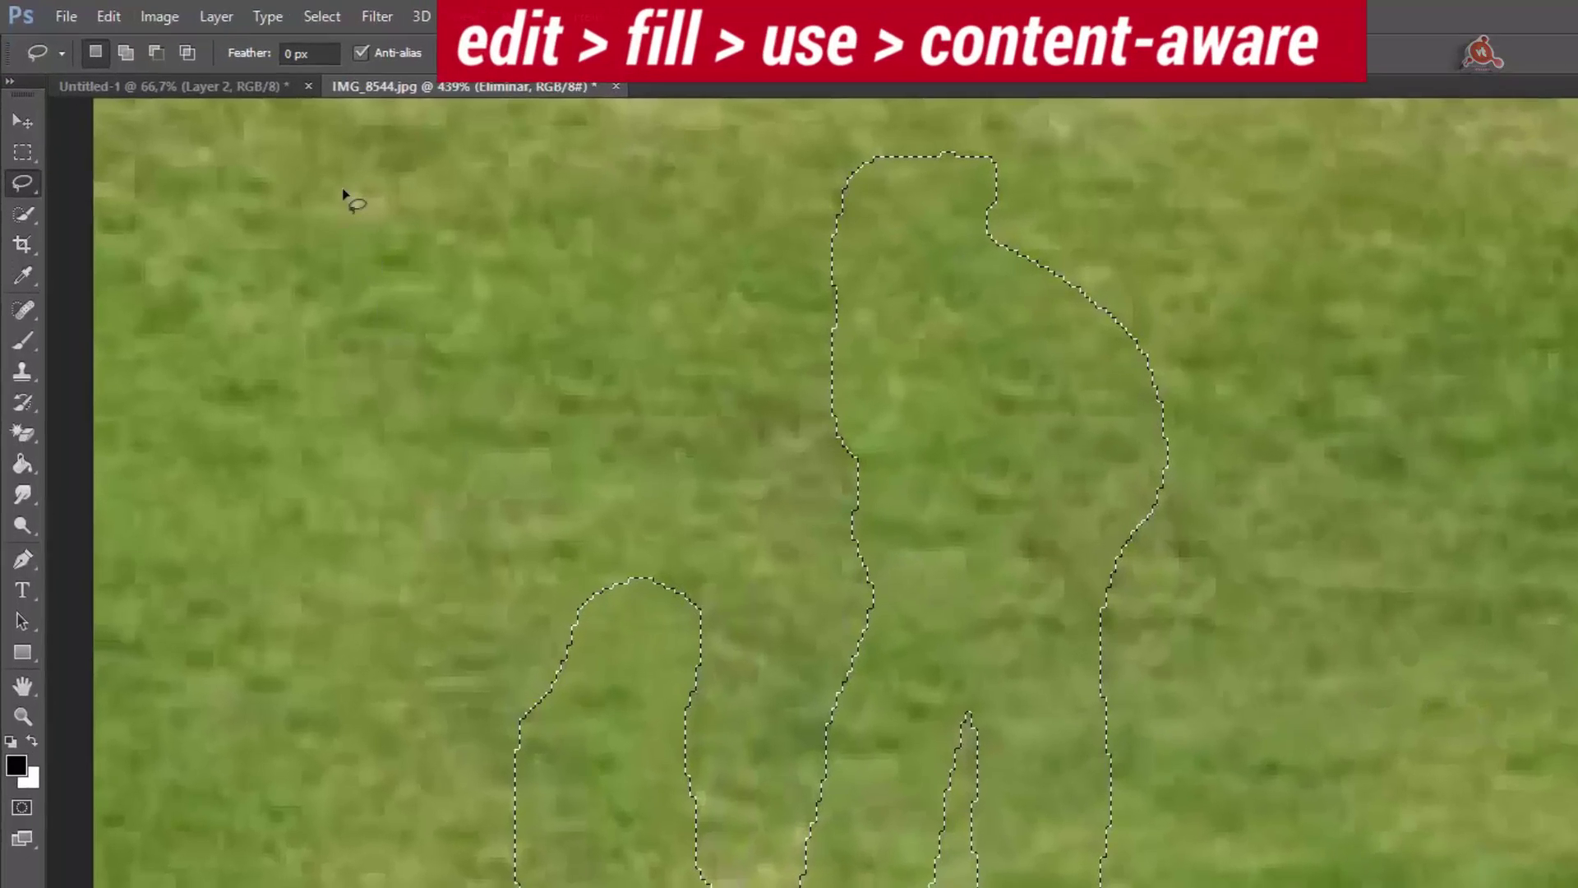
click(276, 17)
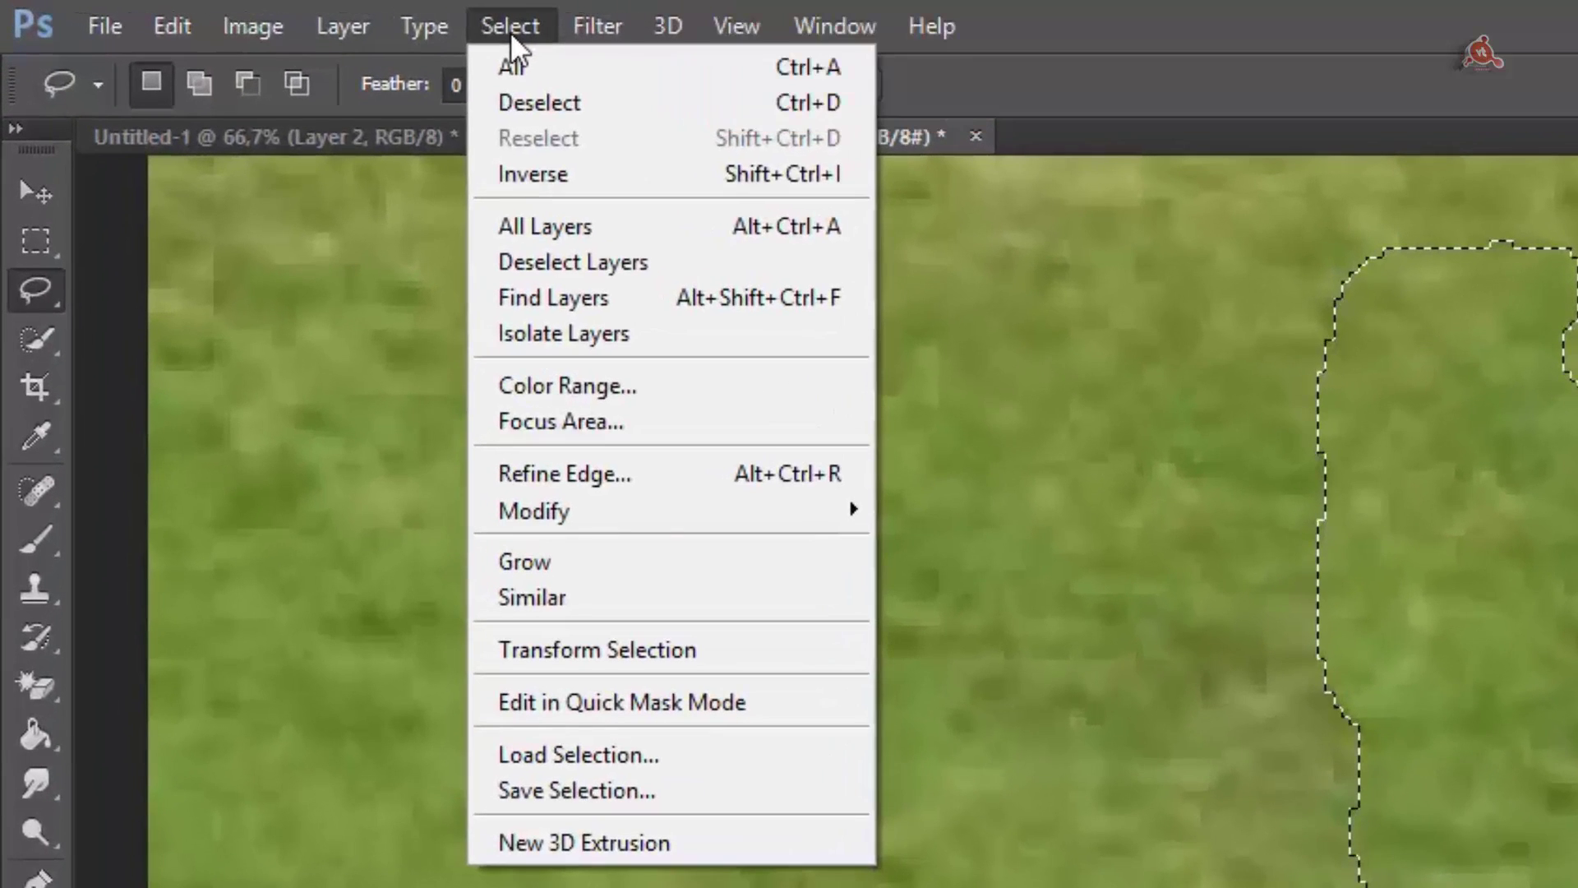
click(540, 102)
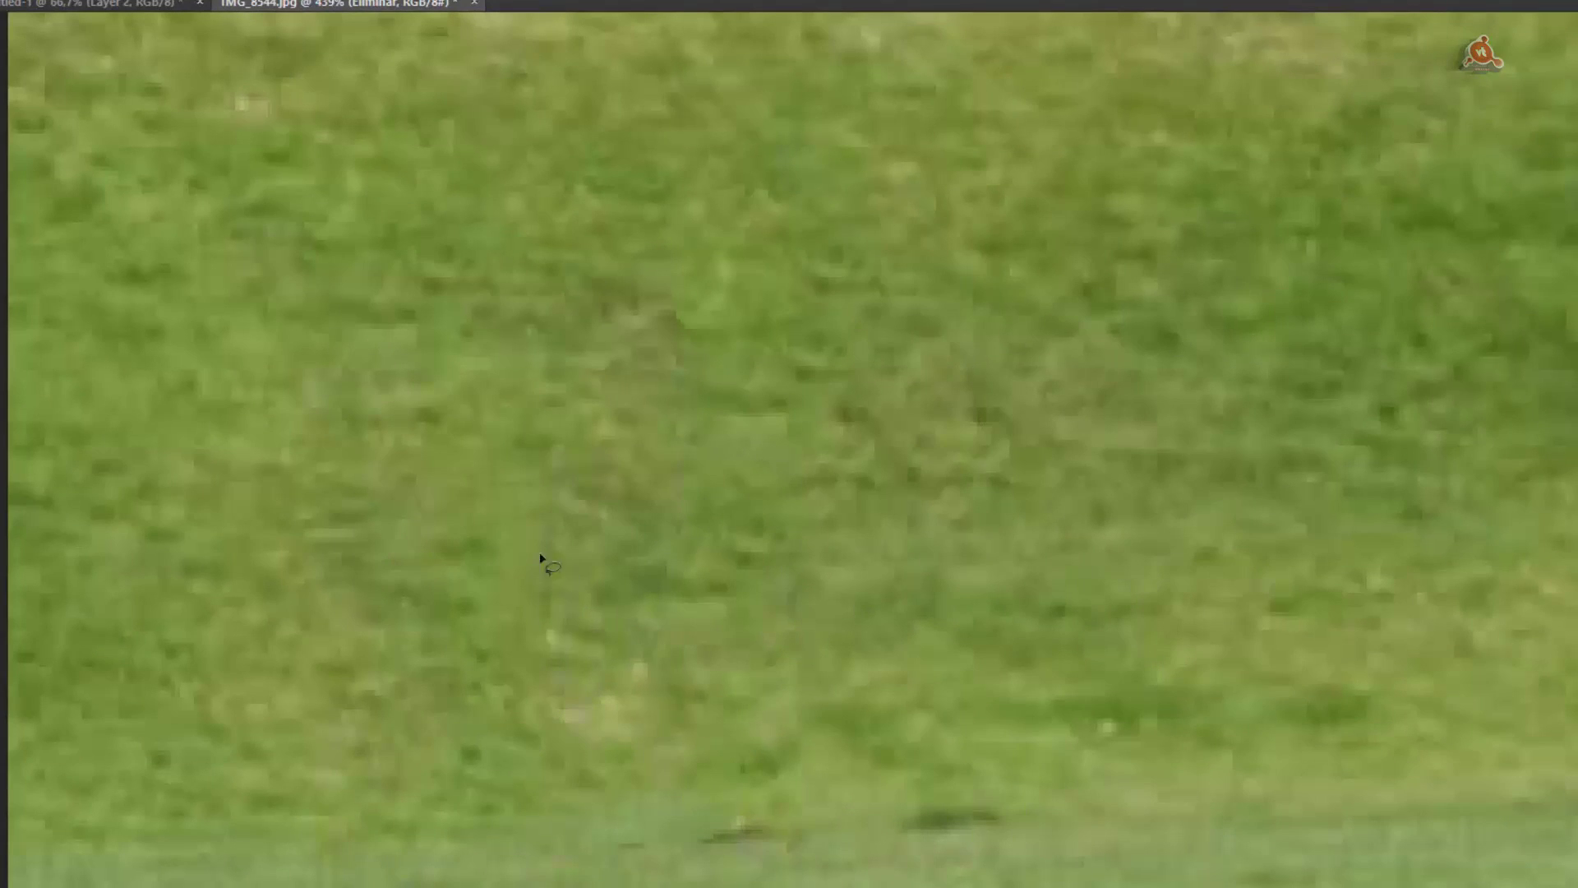
- Zoom out, then zoom in on the man walking near the tree behind the green-jersey boy
scroll(135, 95, down, 3)
scroll(135, 94, down, 2)
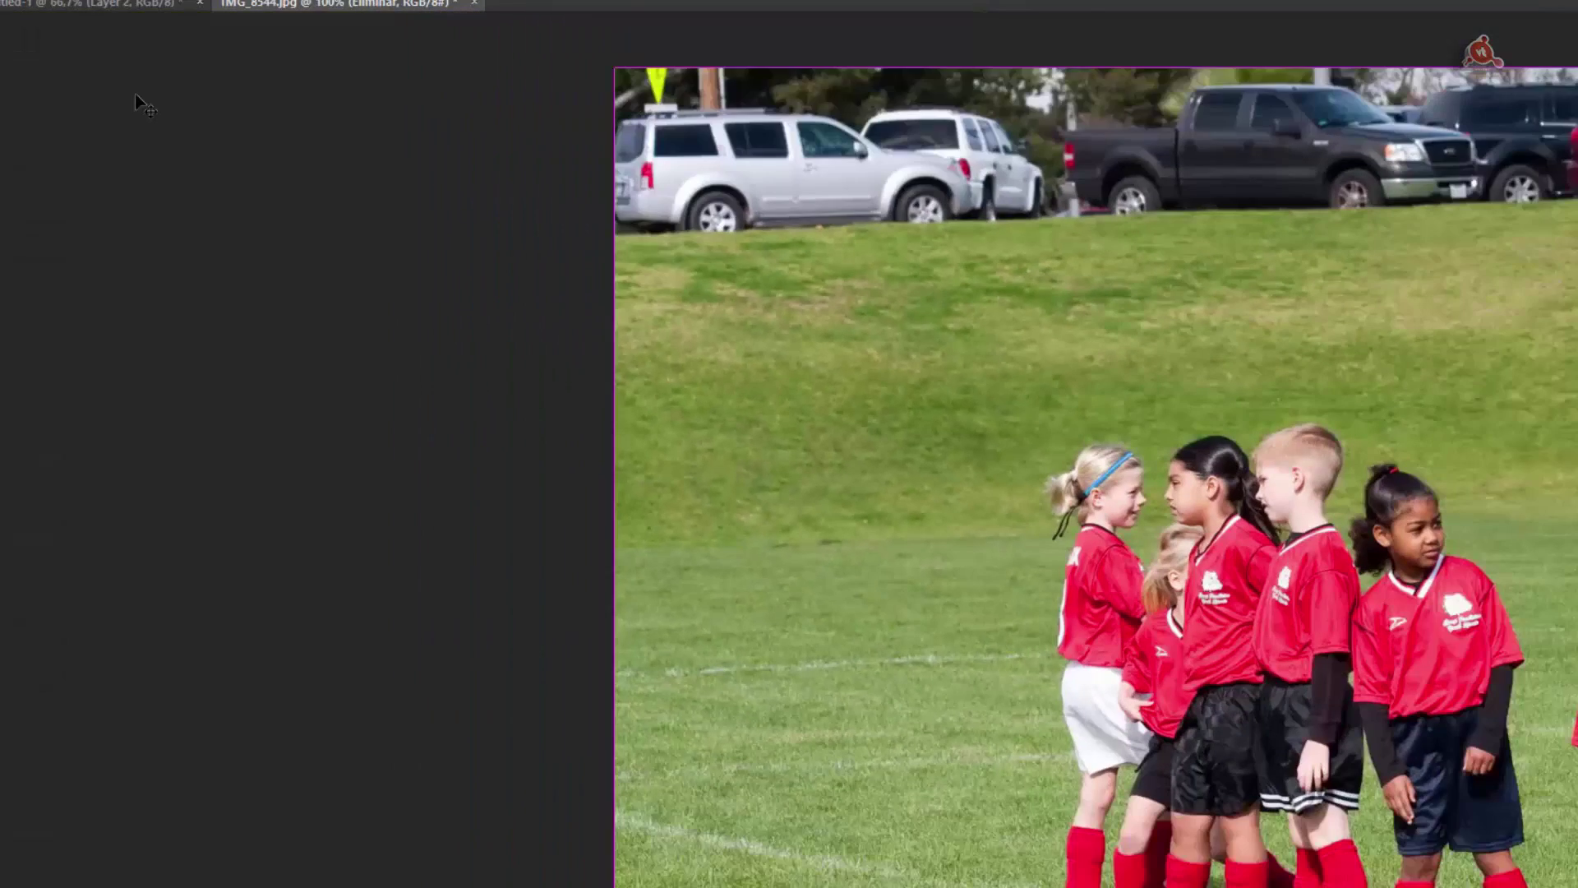
scroll(134, 92, down, 1)
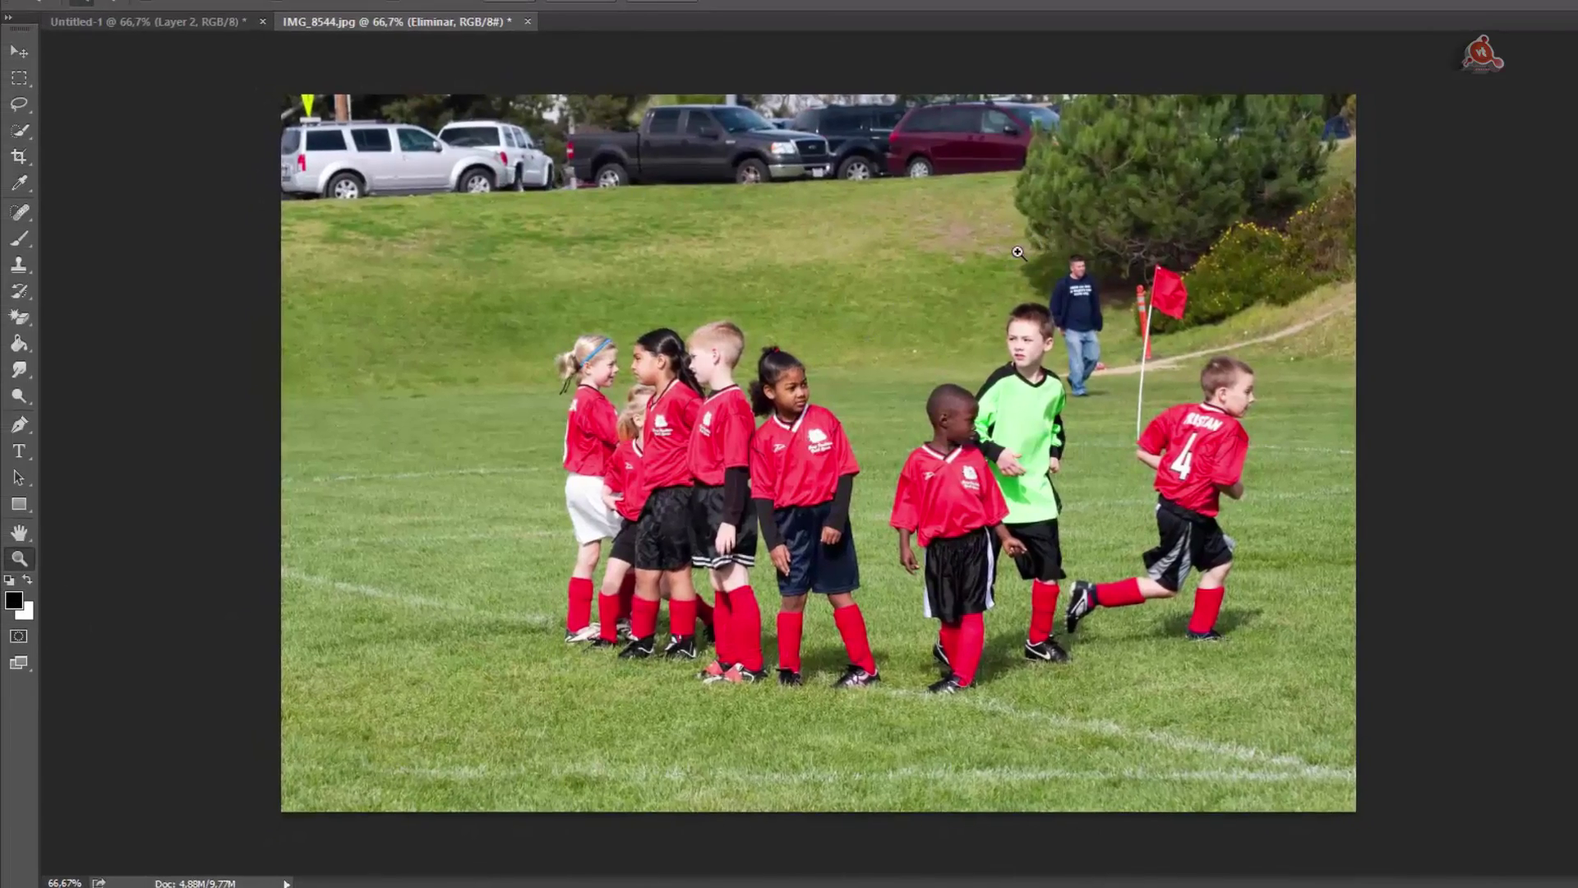
drag(1018, 252, 1150, 362)
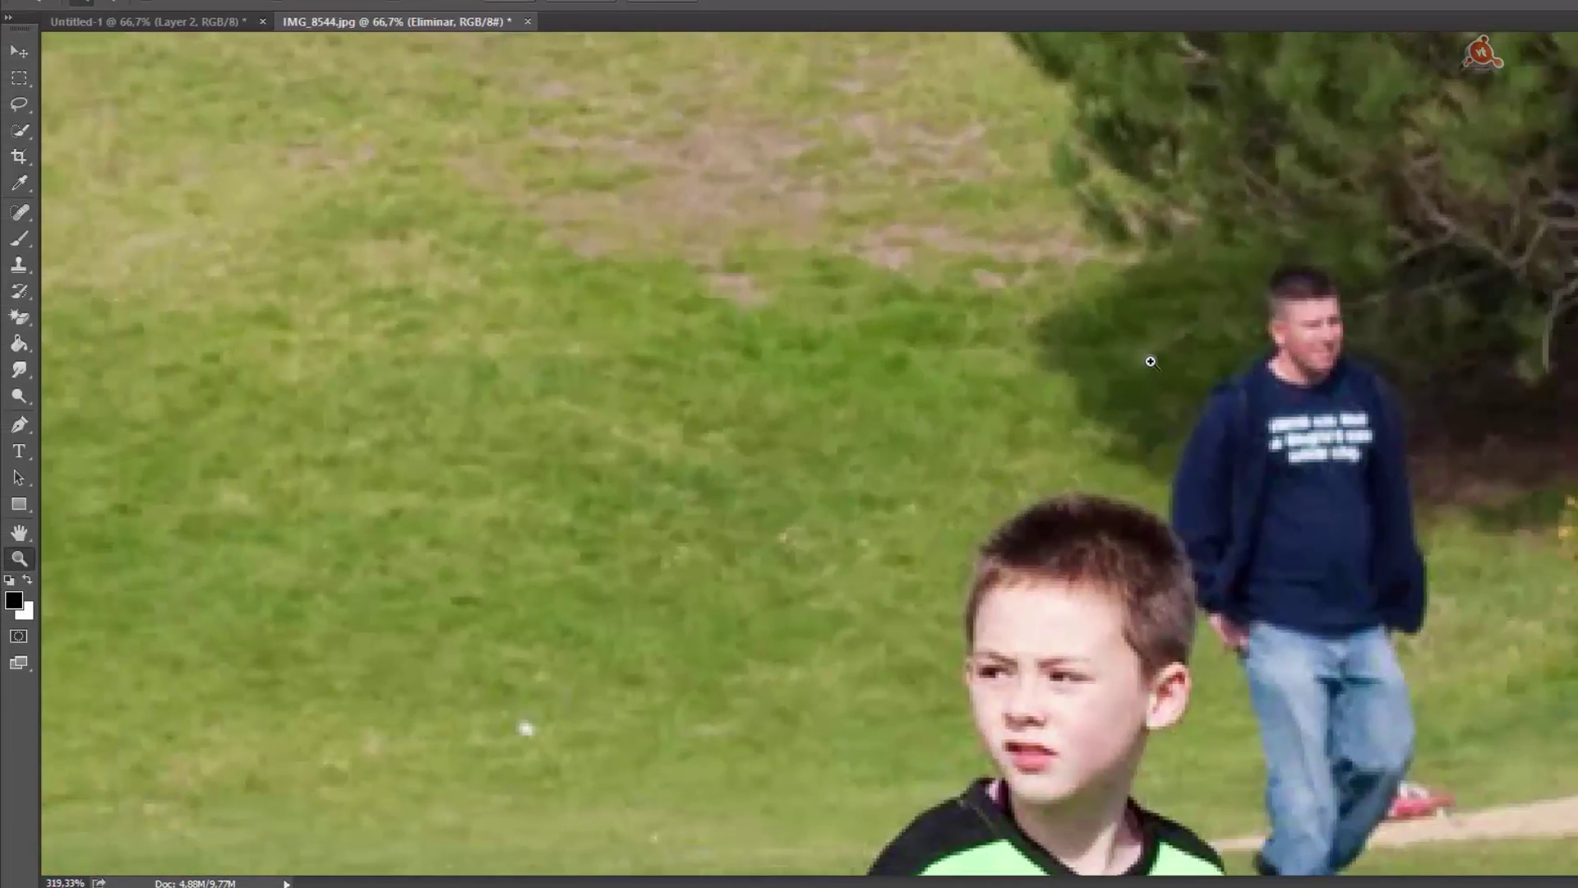
- Pan to the man by the tree and Content-Aware fill his selection with matching grass
key(h)
drag(627, 596, 368, 408)
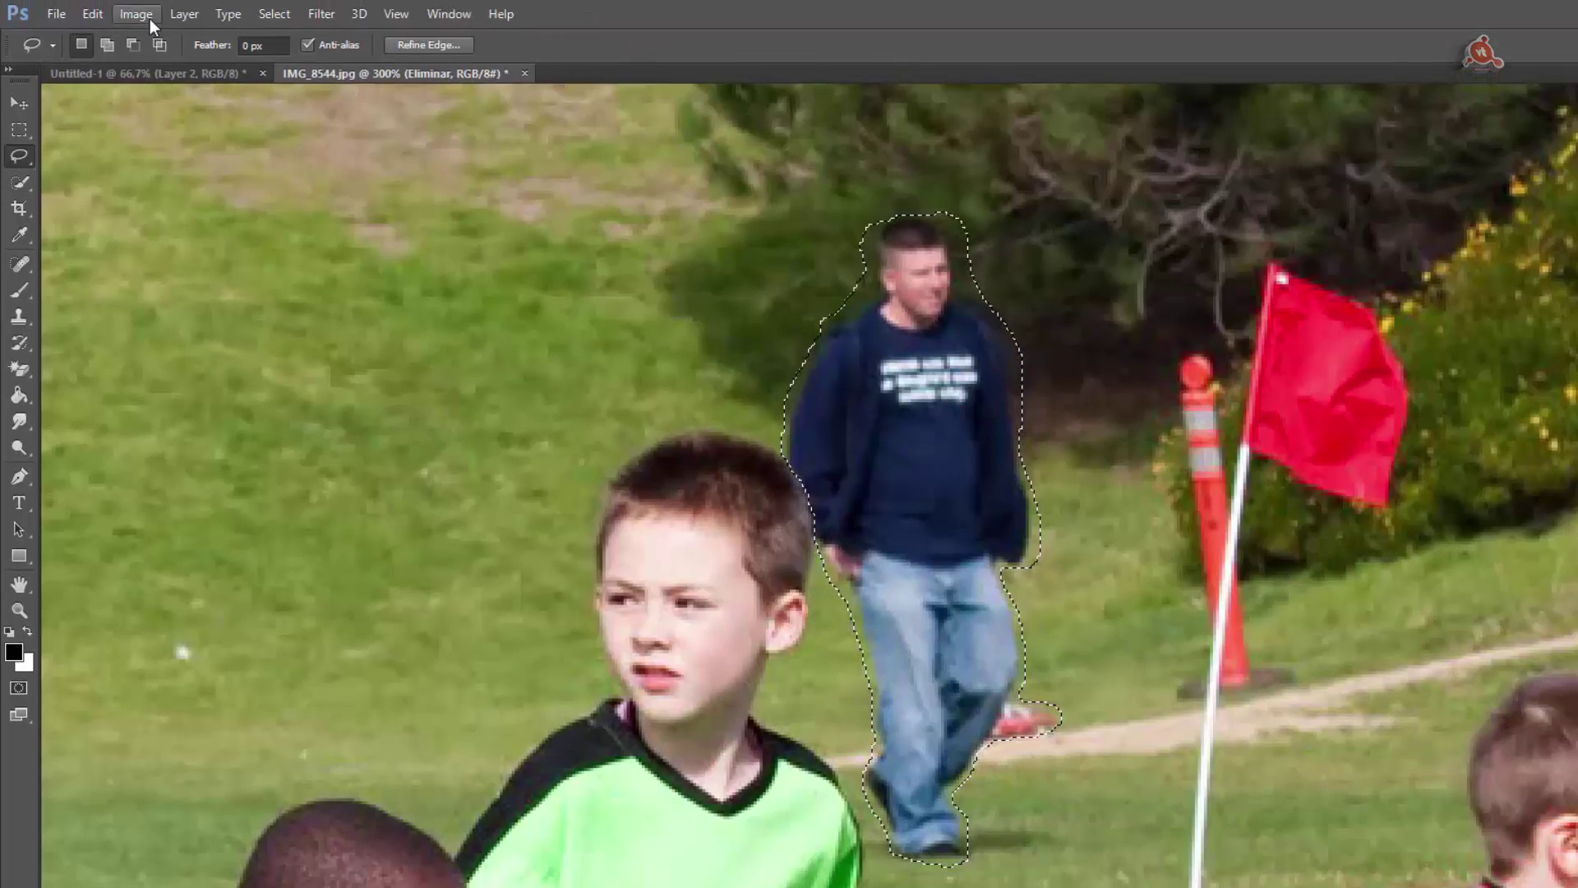
click(93, 15)
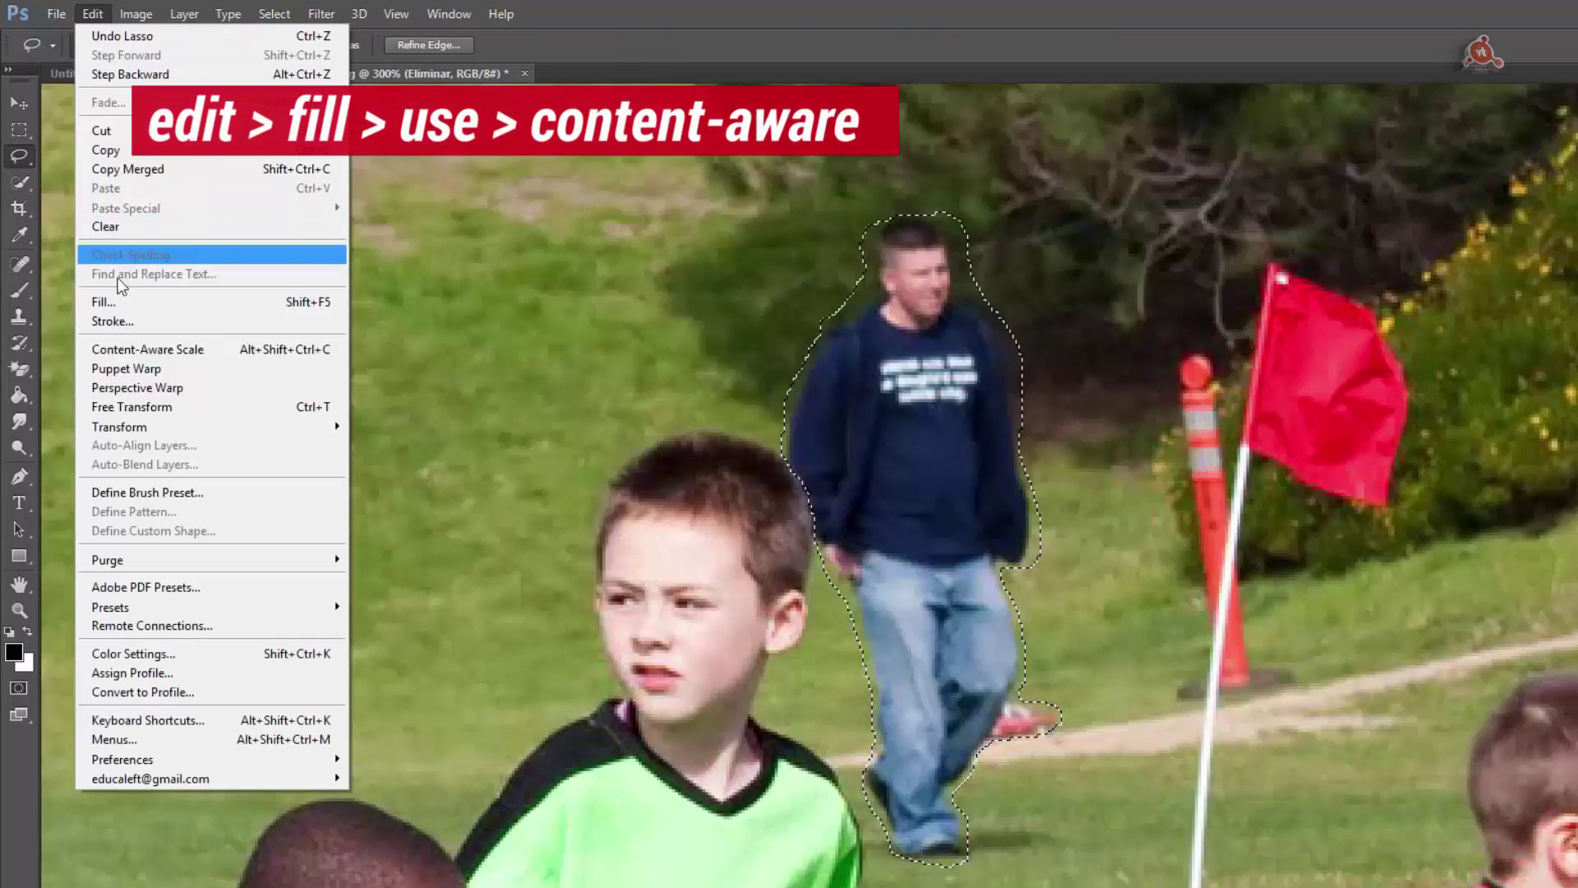
click(104, 302)
click(1440, 157)
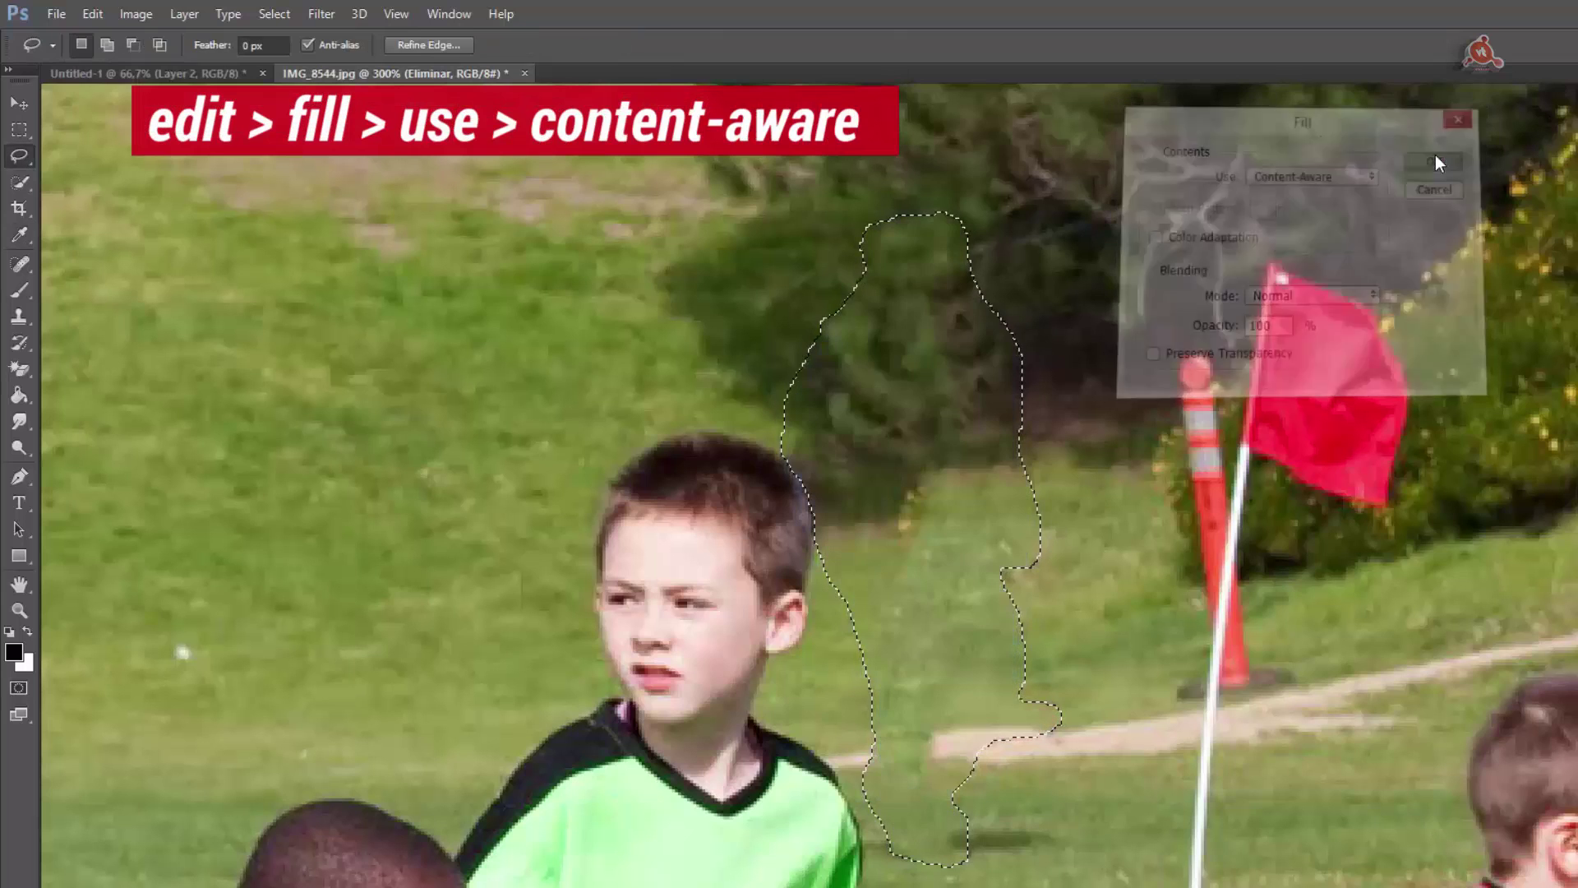
key(l)
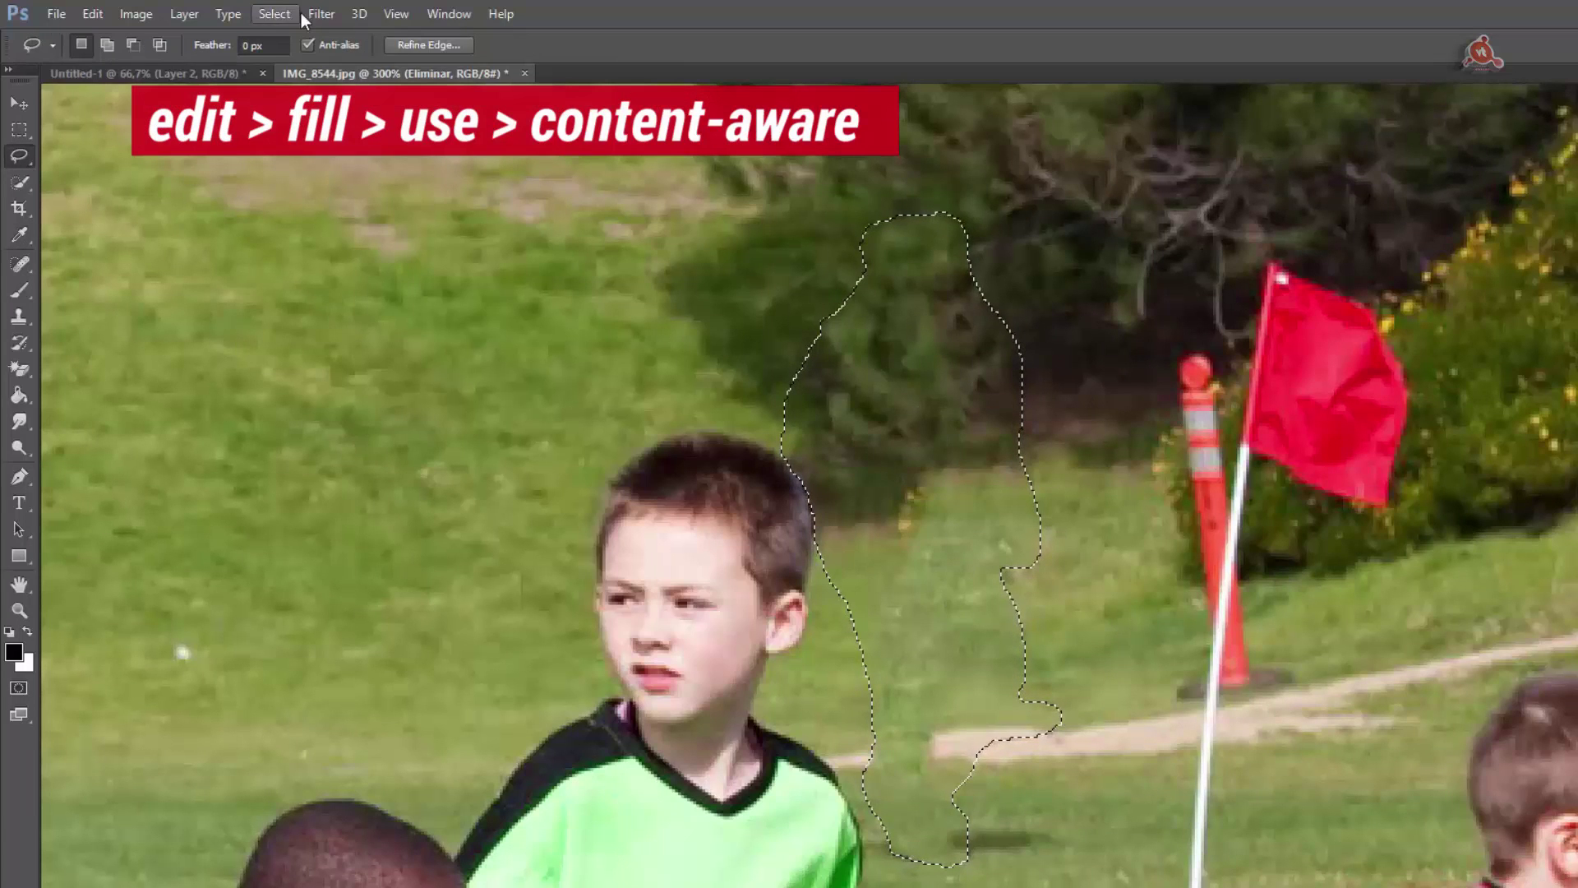
click(280, 14)
- Deselect, zoom to 100%, and pan across the finished photo with the Hand tool
click(294, 56)
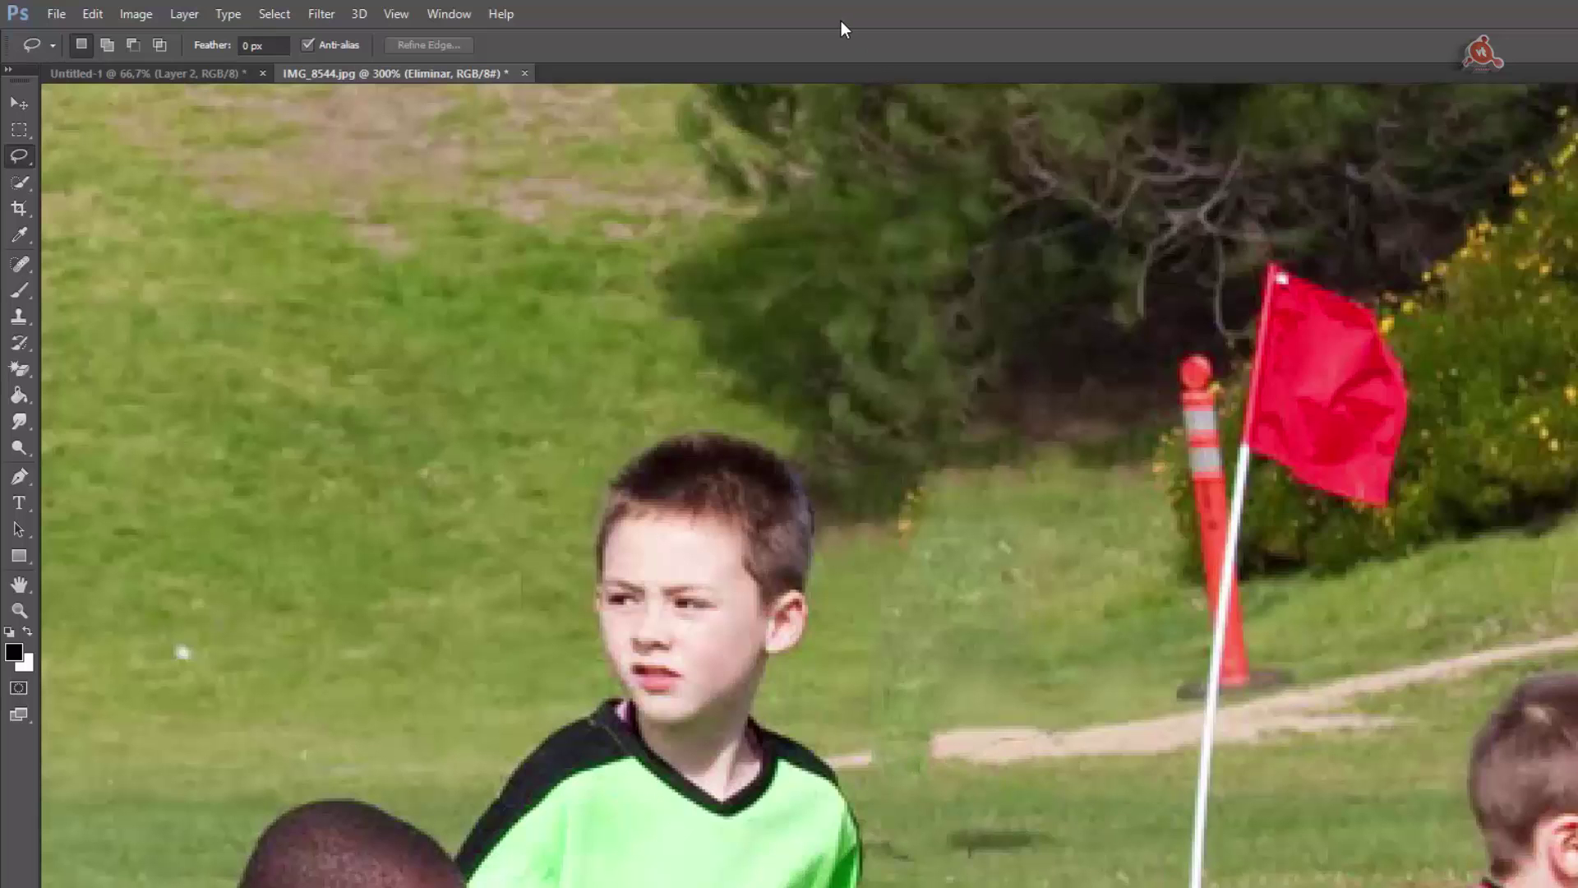
key(ctrl+1)
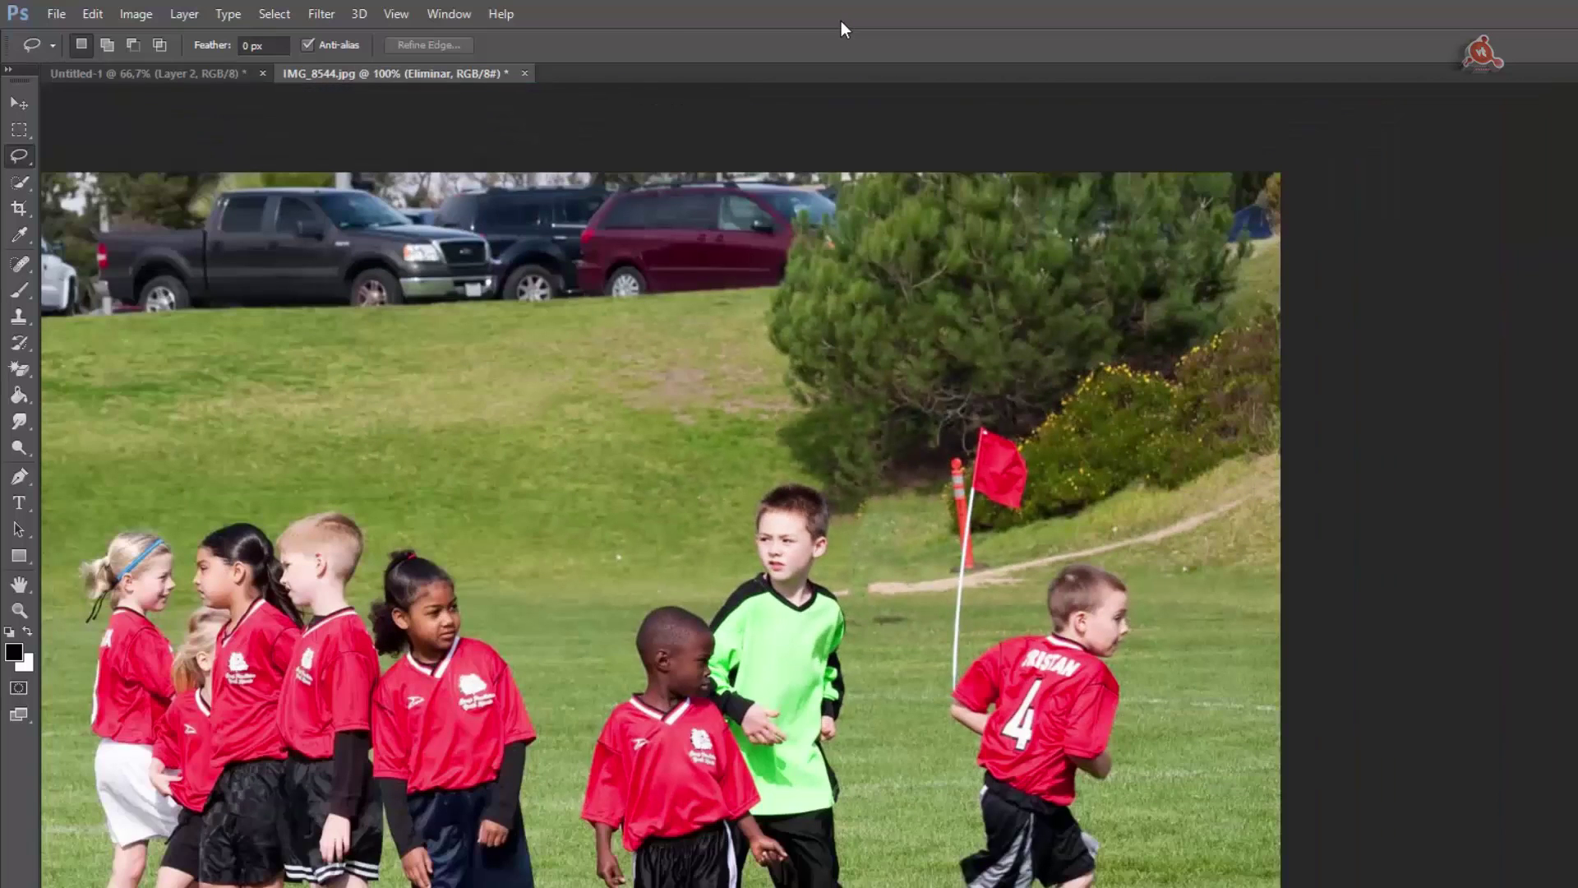
click(19, 104)
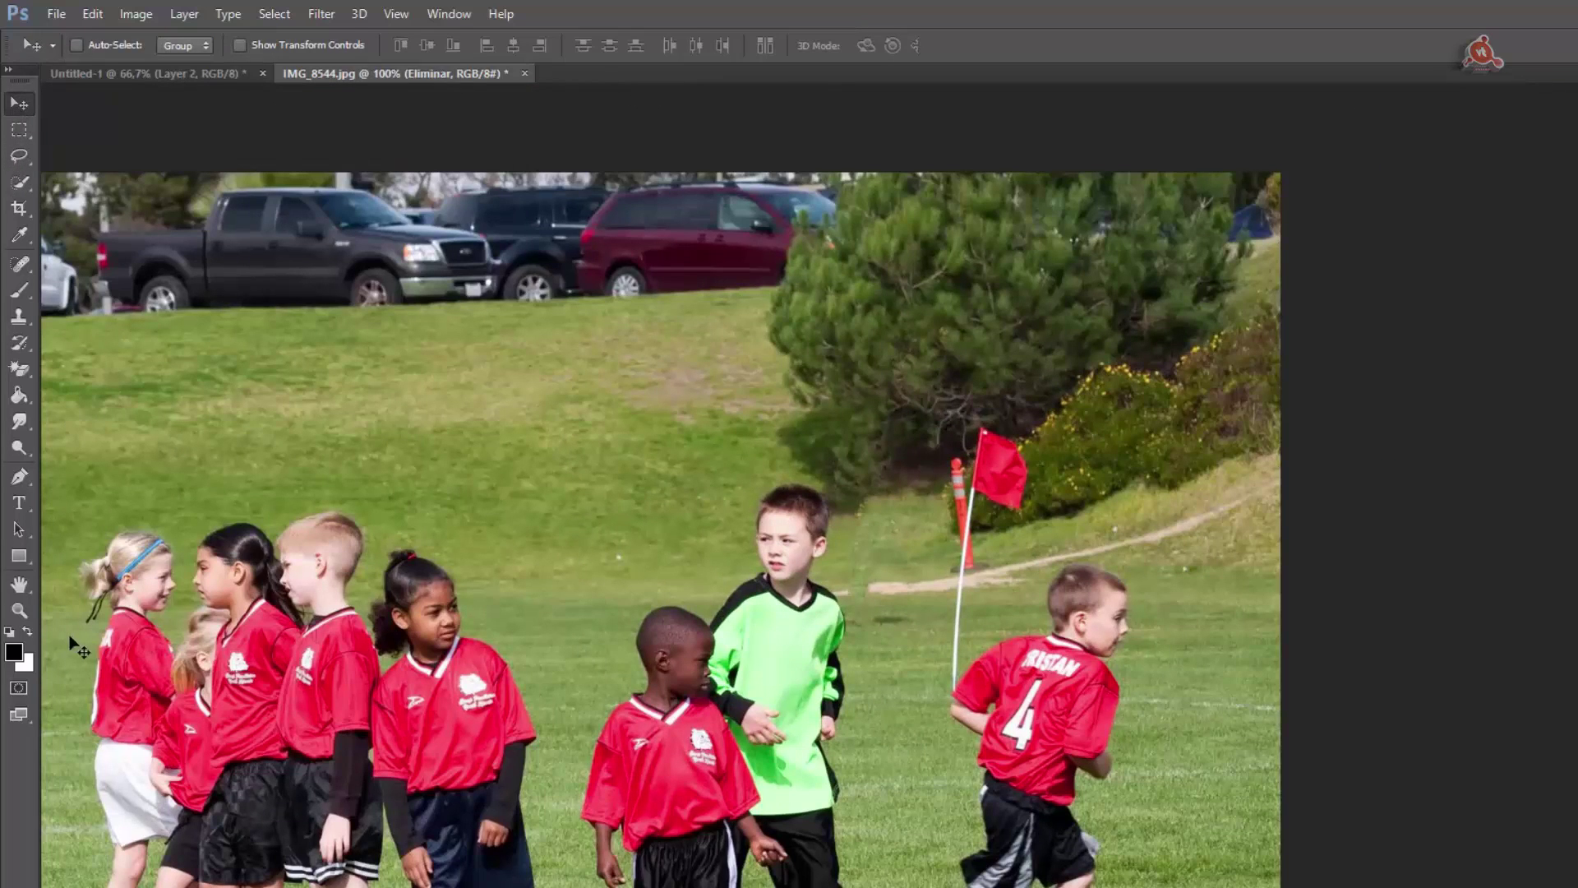
click(19, 583)
drag(321, 575, 678, 453)
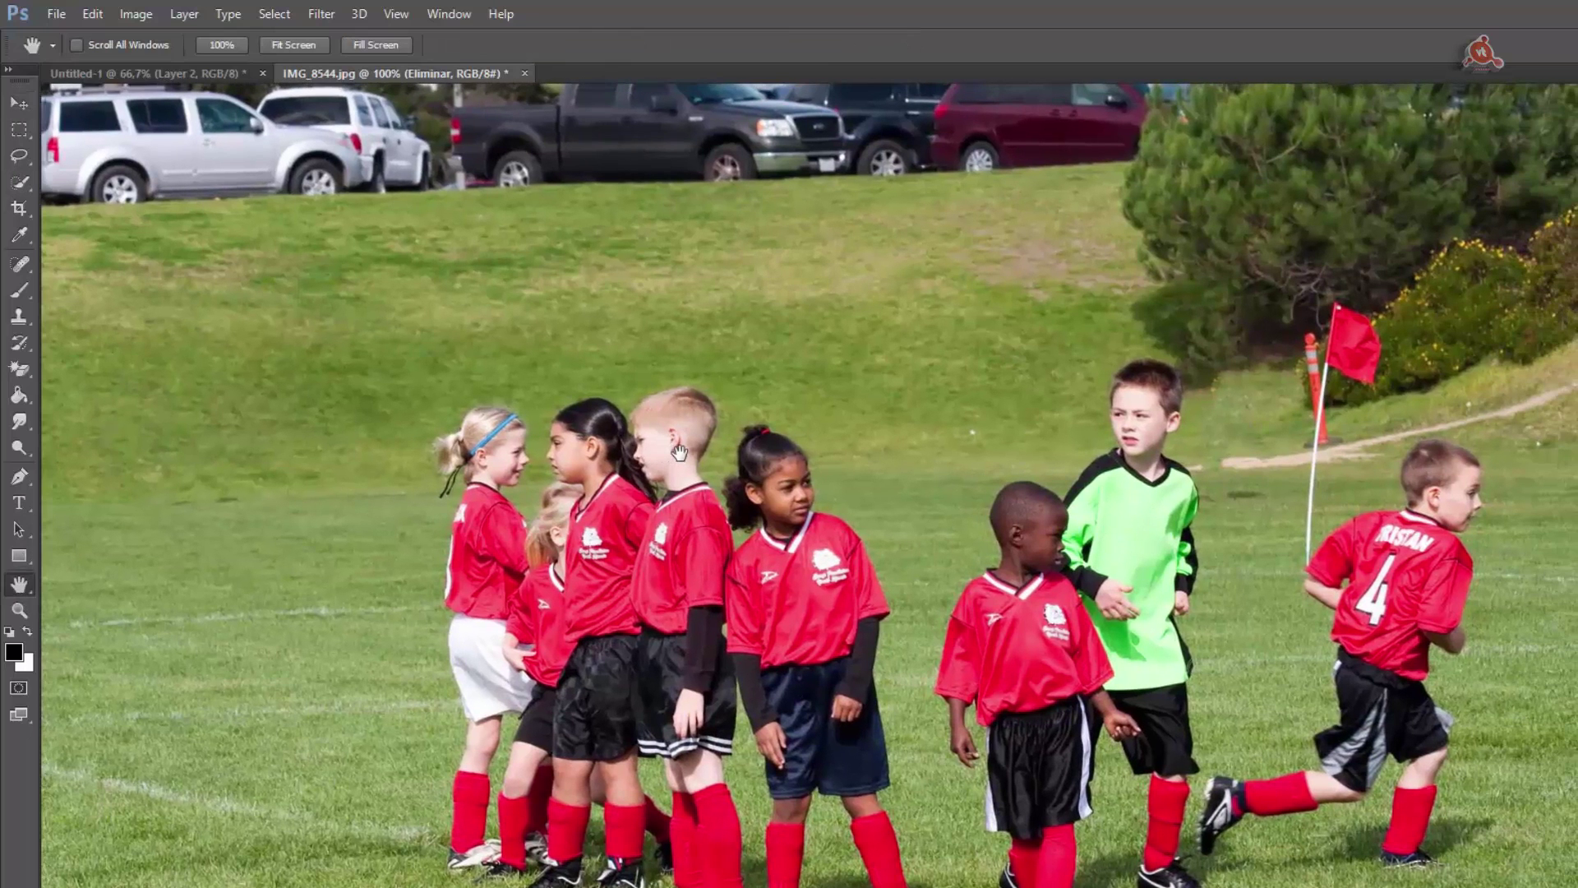